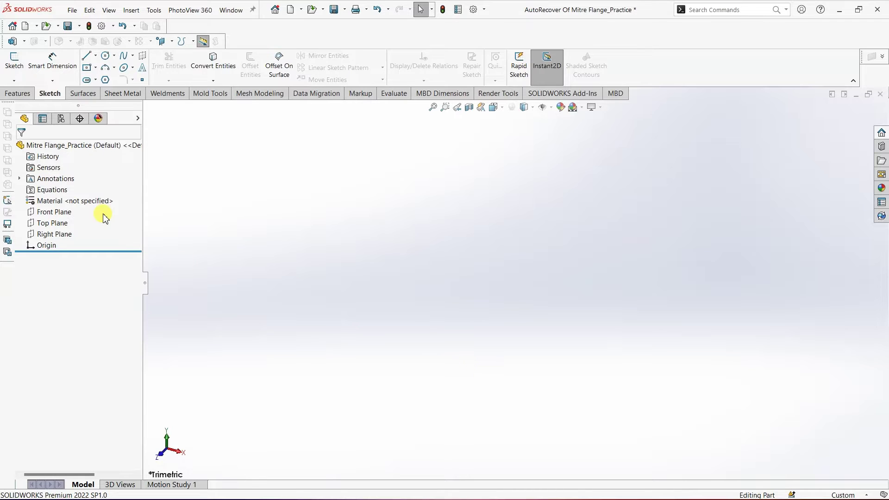
Sketch a center rectangle about 152 by 90 mm on the Top Plane, centered on the origin
click(11, 59)
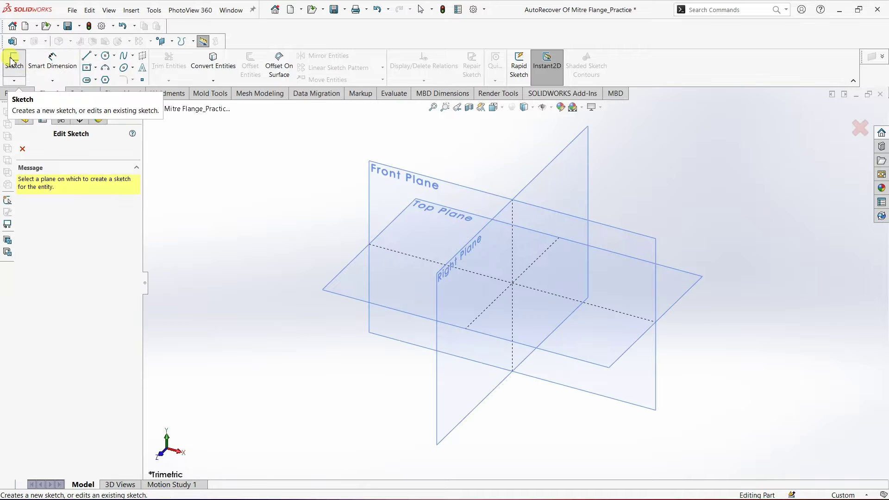
click(351, 265)
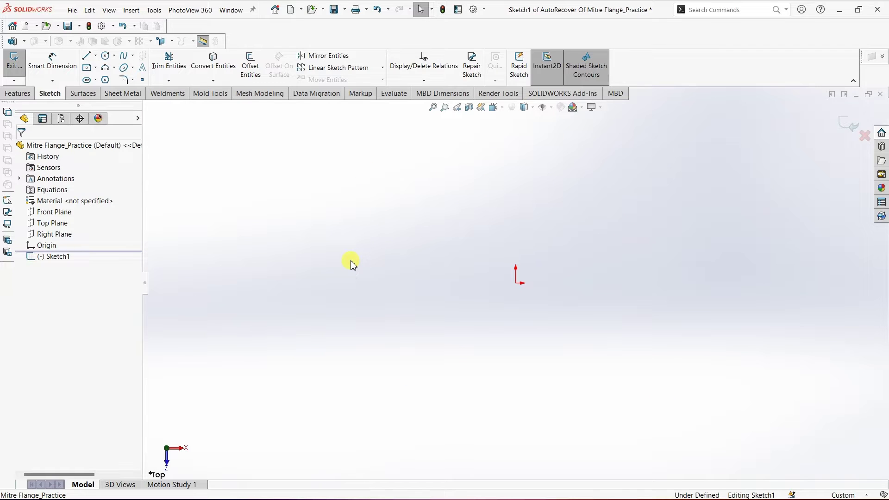
click(87, 67)
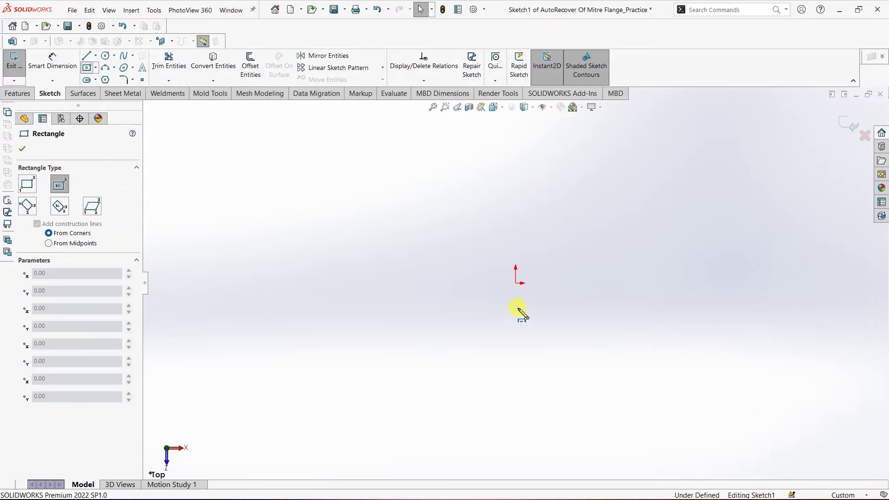
click(516, 283)
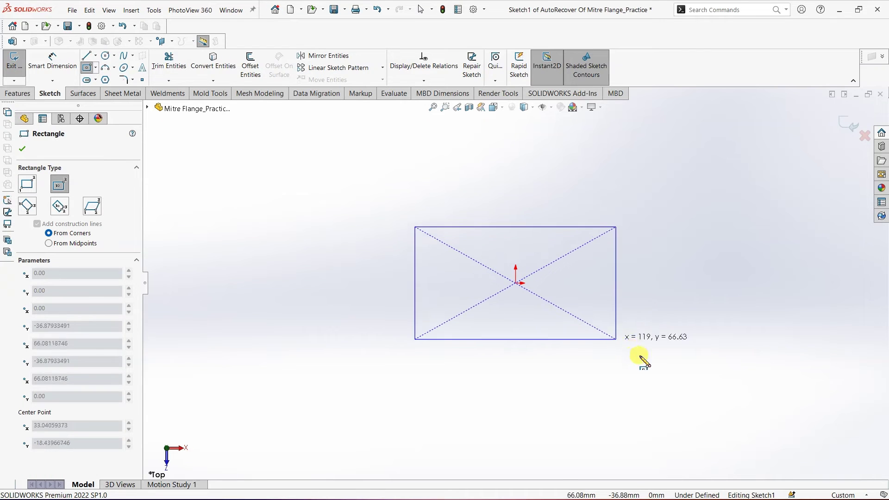
click(645, 359)
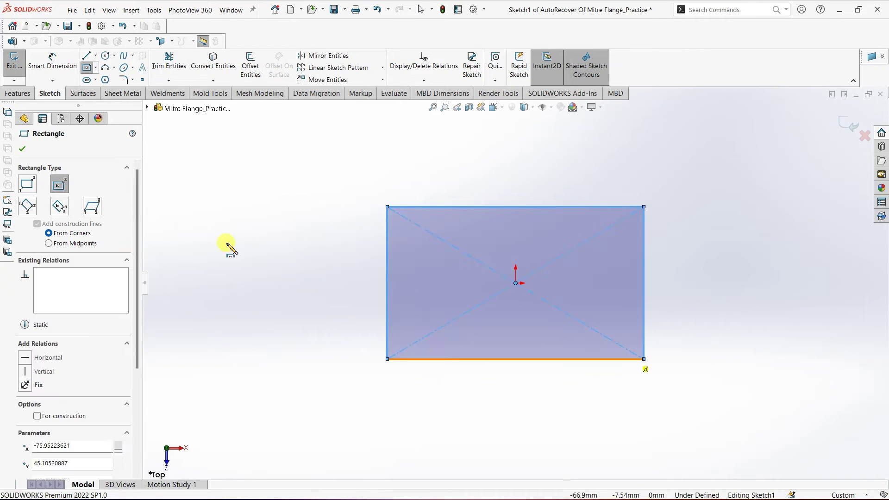
click(22, 149)
Dimension the rectangle's upper horizontal edge and set its width to 300 mm
click(59, 72)
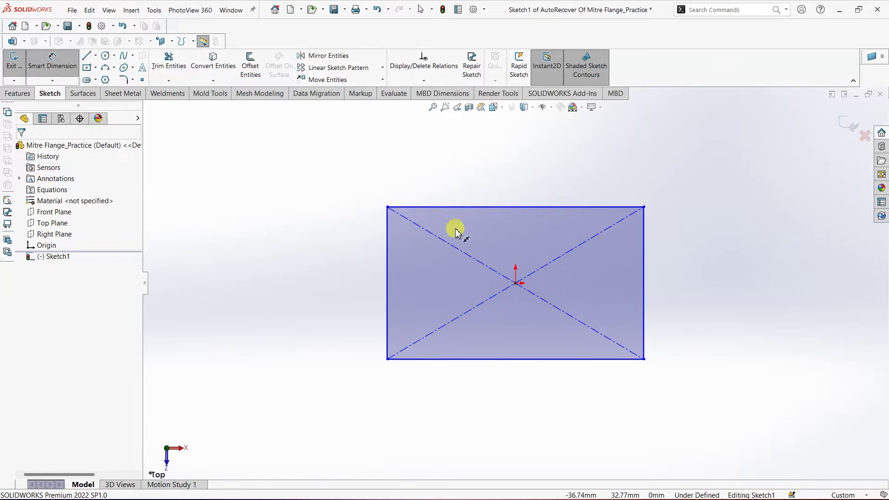
click(474, 207)
click(481, 161)
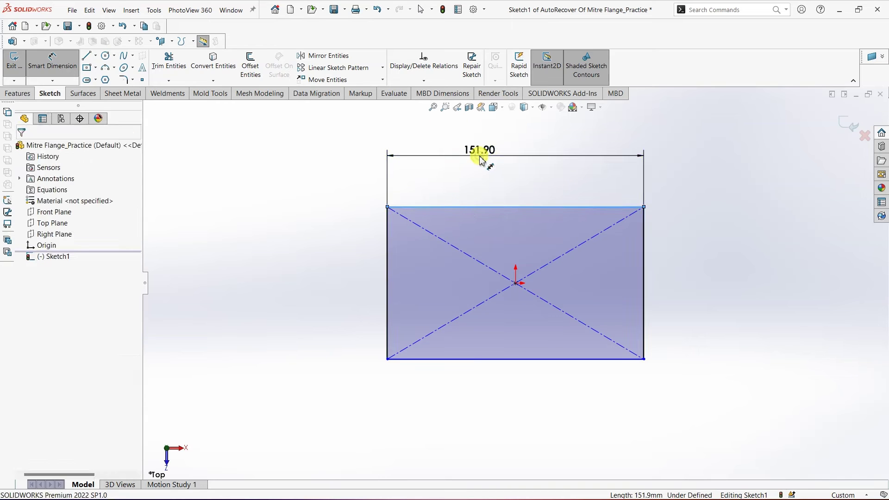
text(300)
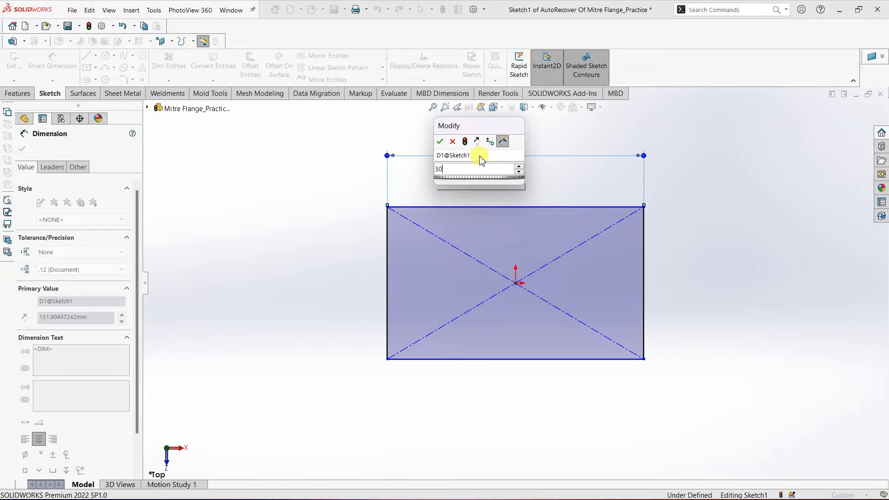
key(Return)
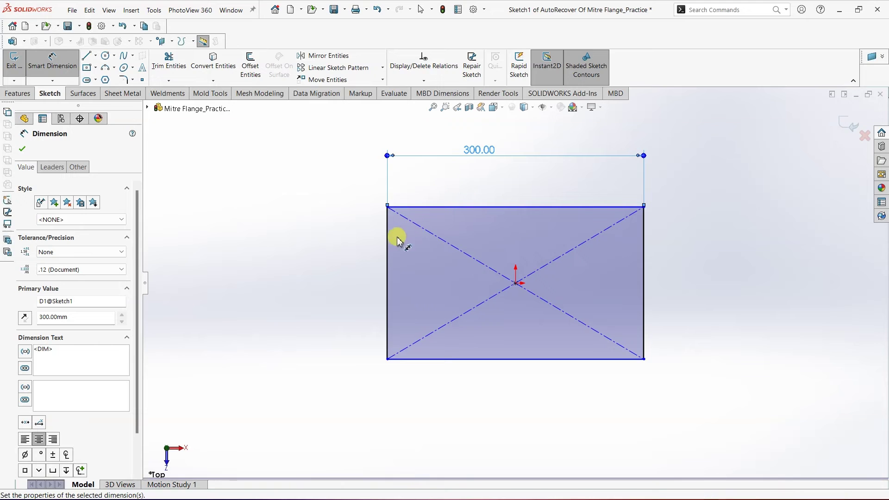
Dimension the rectangle's vertical edge, set its height to 150 mm, and finish dimensioning
click(390, 241)
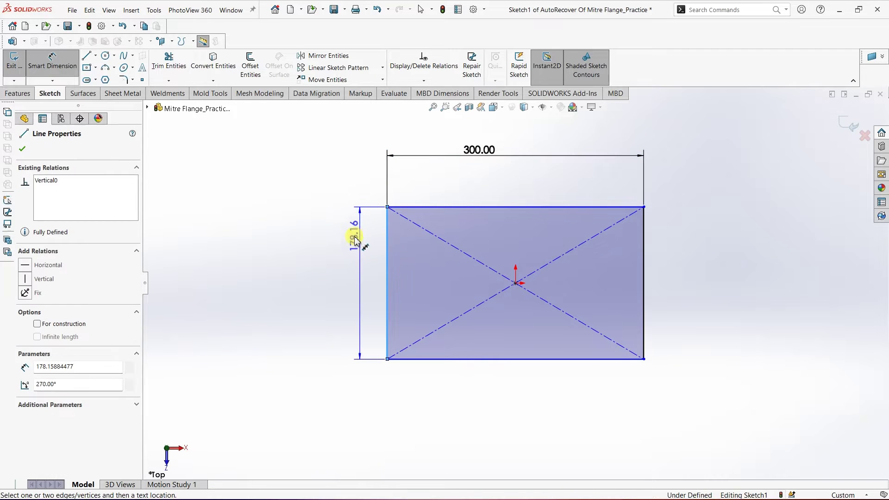
click(354, 240)
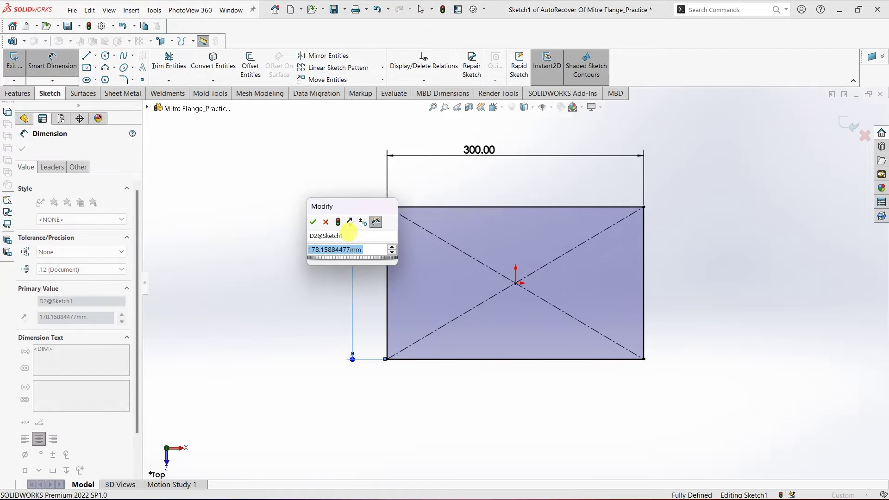
text(150)
key(Return)
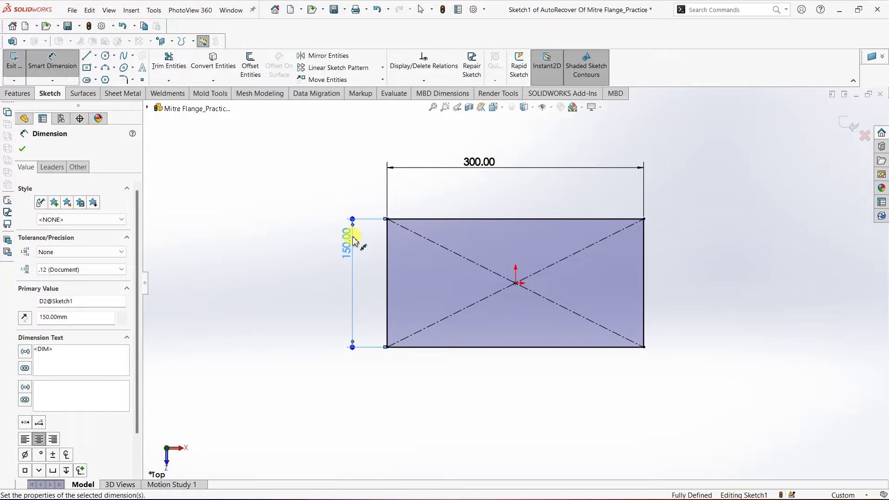
click(22, 149)
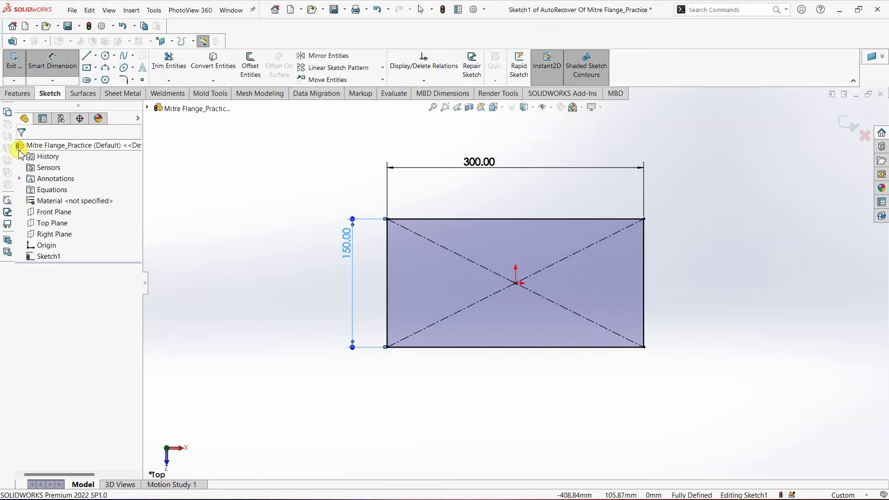
key(Escape)
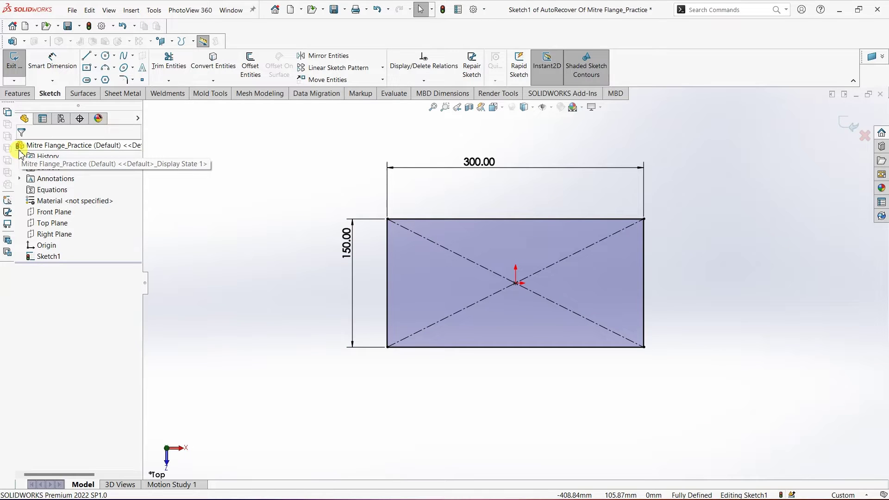
Create a 3 mm thick sheet metal base flange from the rectangle, with K-factor 0.5 and rectangular auto relief at ratio 0.5
click(132, 97)
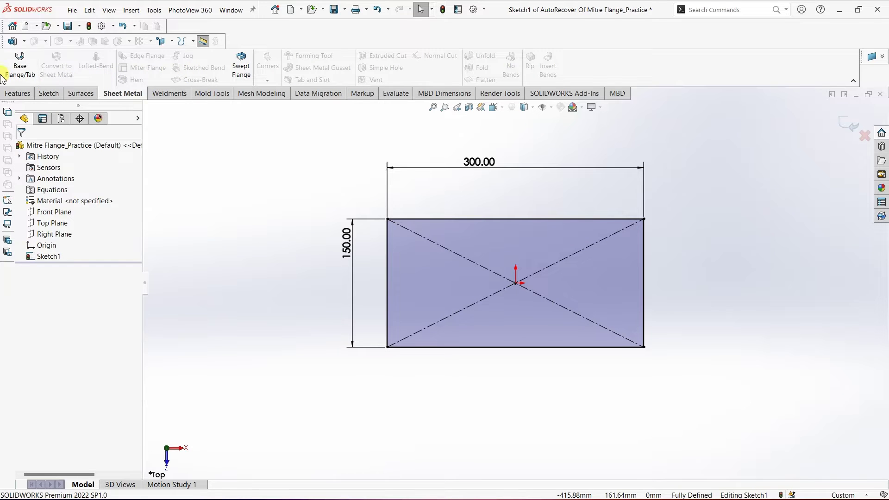
click(23, 69)
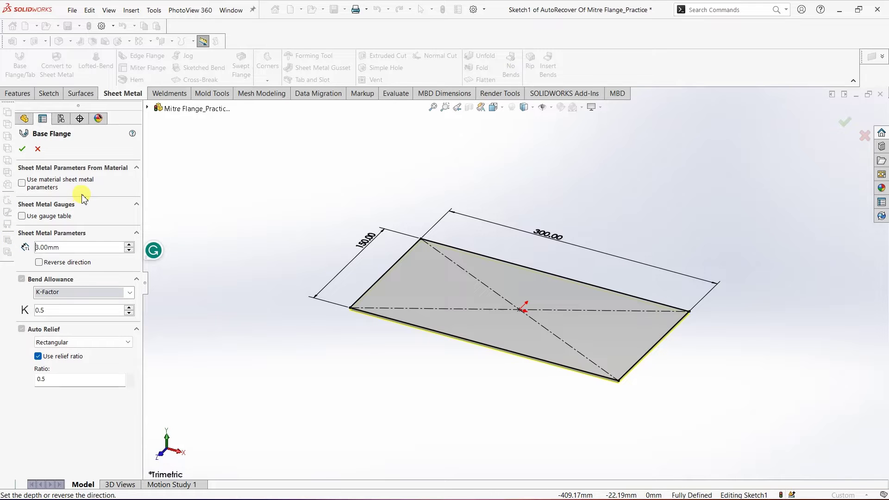
click(21, 149)
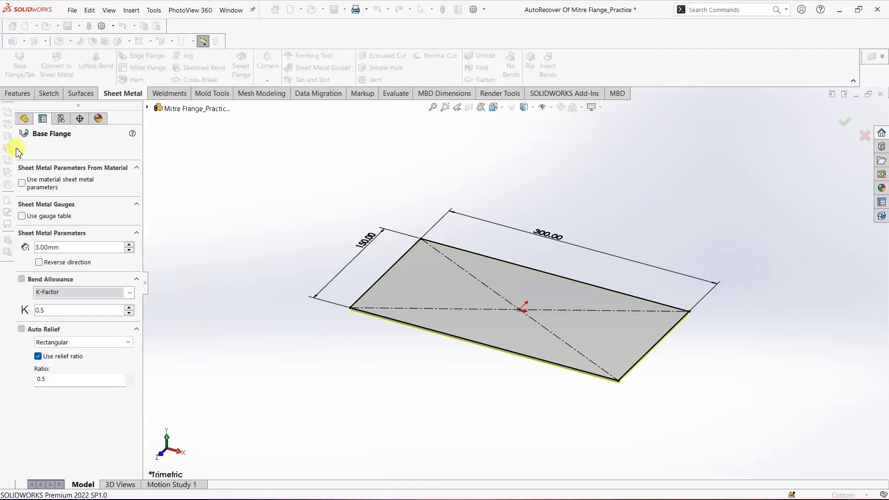
click(397, 420)
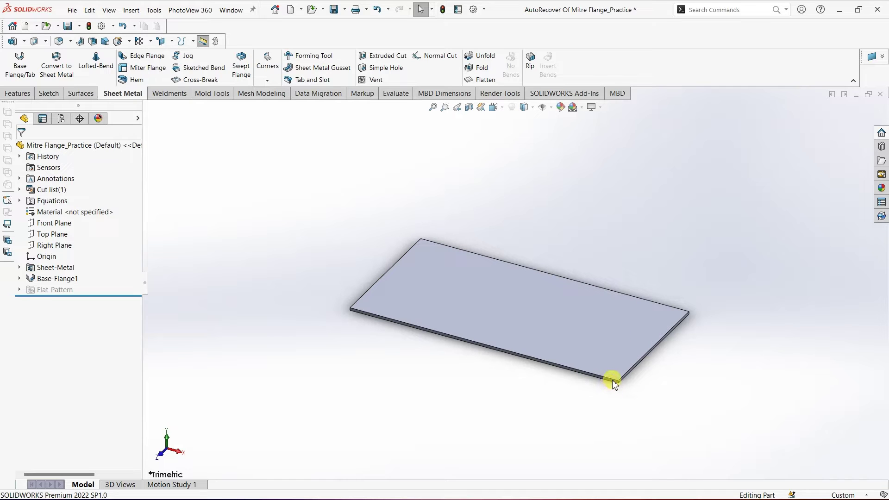
Open a new sketch on the thickness face along the base flange's long front edge
scroll(613, 385, down, 5)
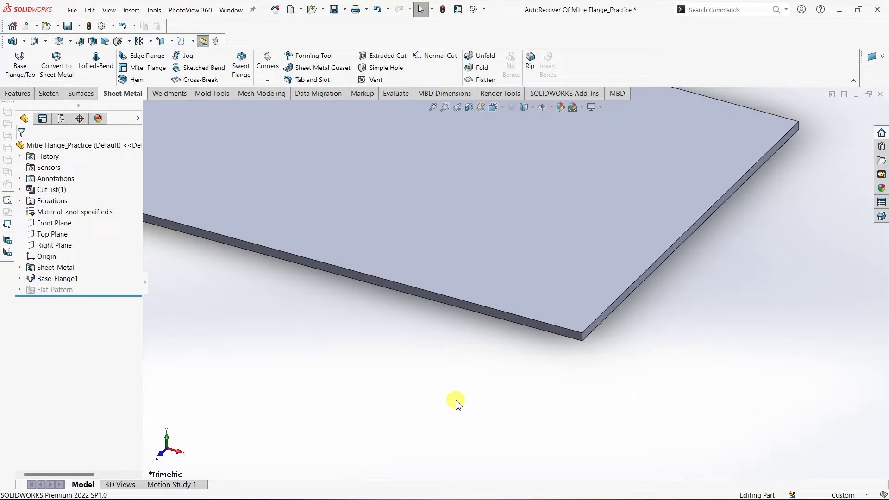
right_click(573, 337)
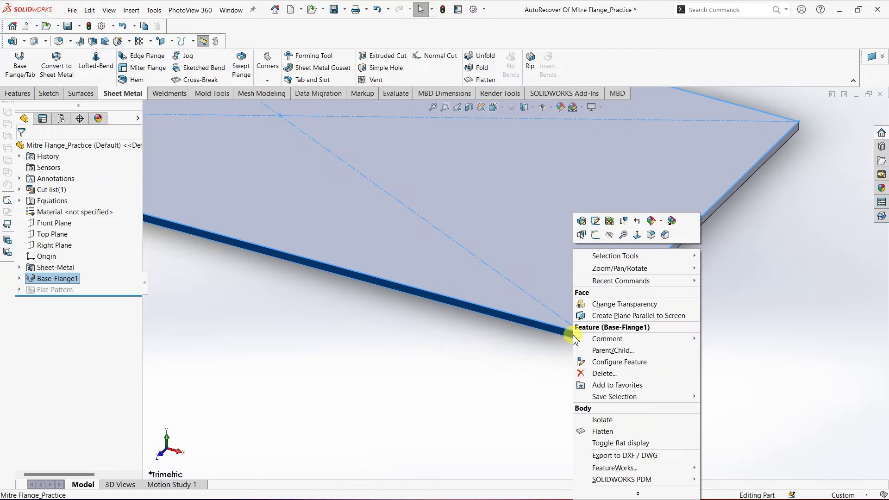
click(595, 223)
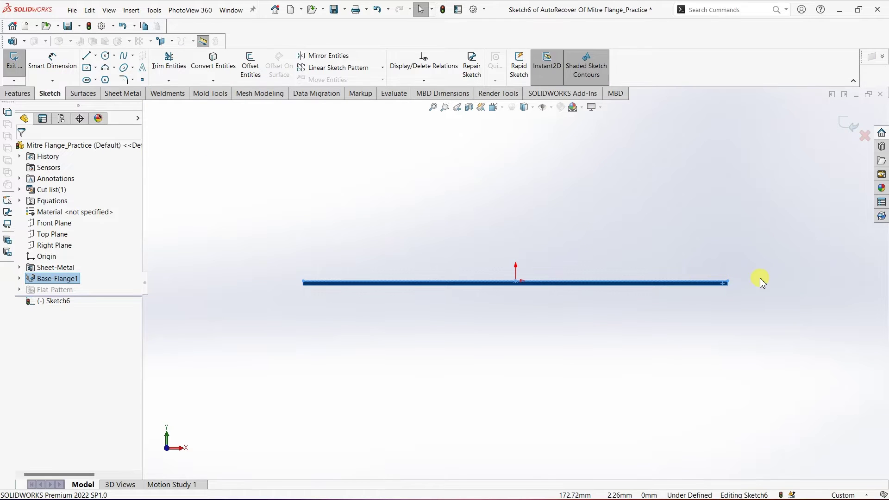
scroll(762, 282, down, 10)
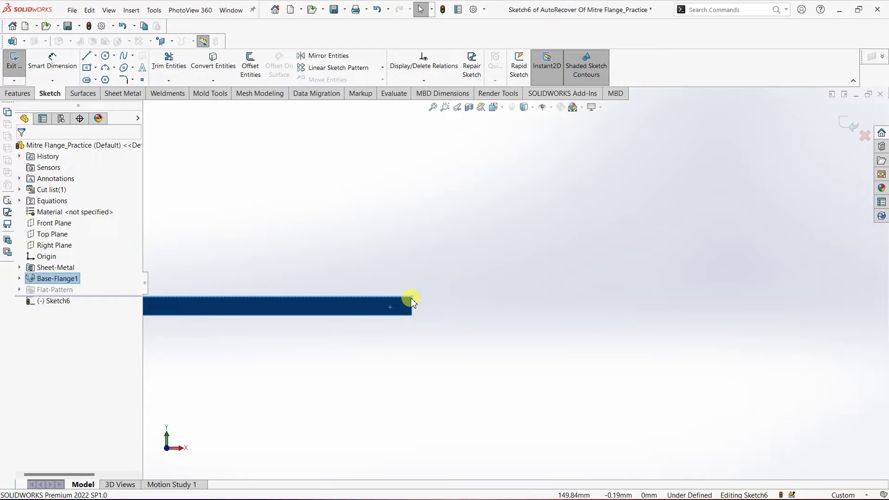
From the plate's upper corner, sketch a vertical line about 24 mm, an 11 mm outward line, a tangent return arc, an 11 mm return line and an 18 mm slanted line
click(86, 57)
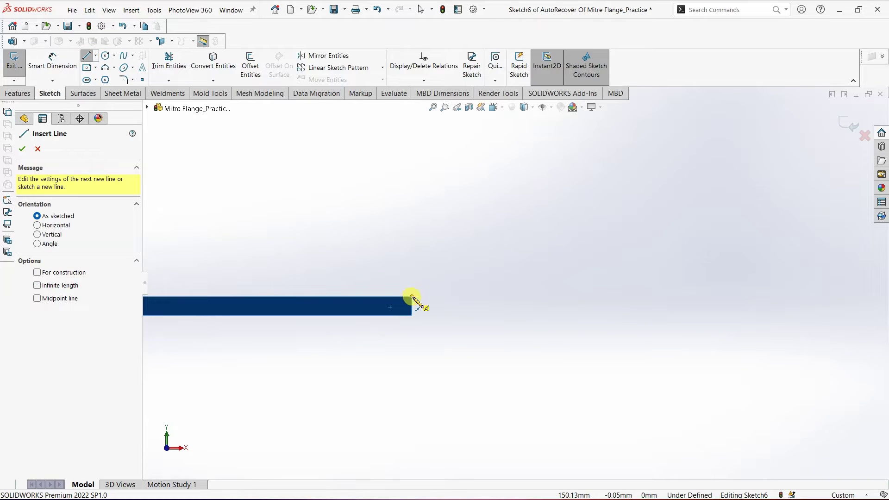
click(412, 297)
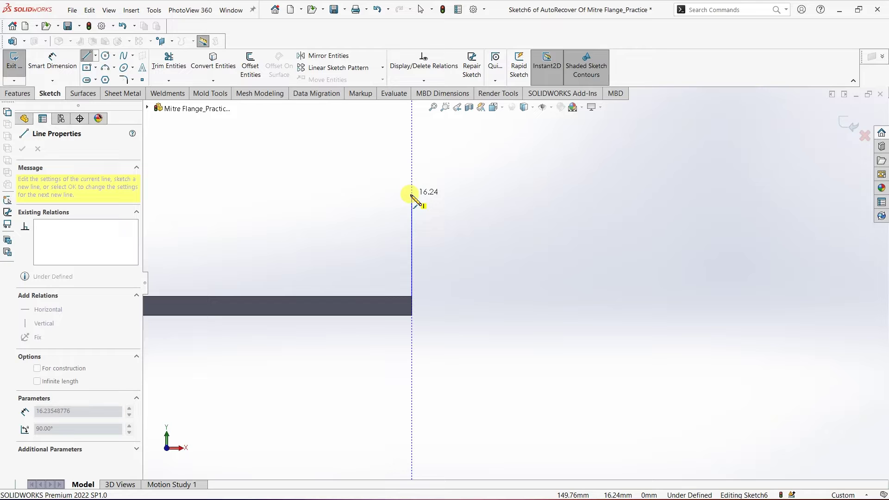
click(412, 143)
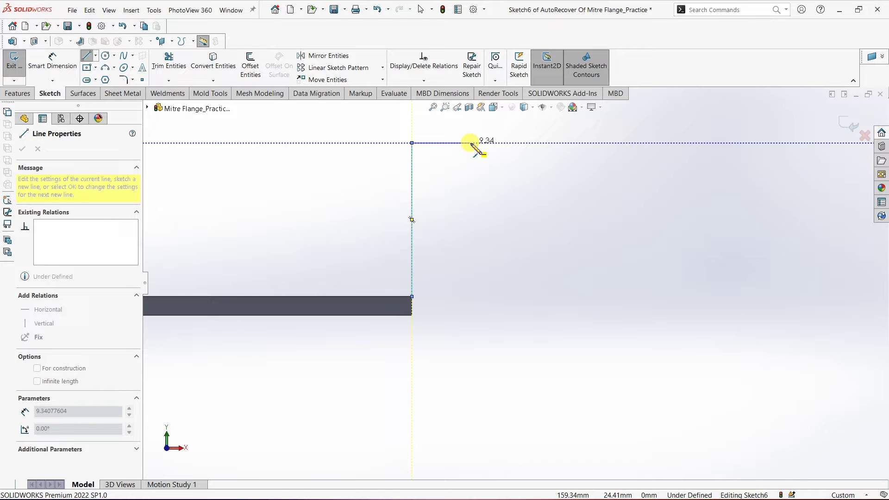
click(480, 143)
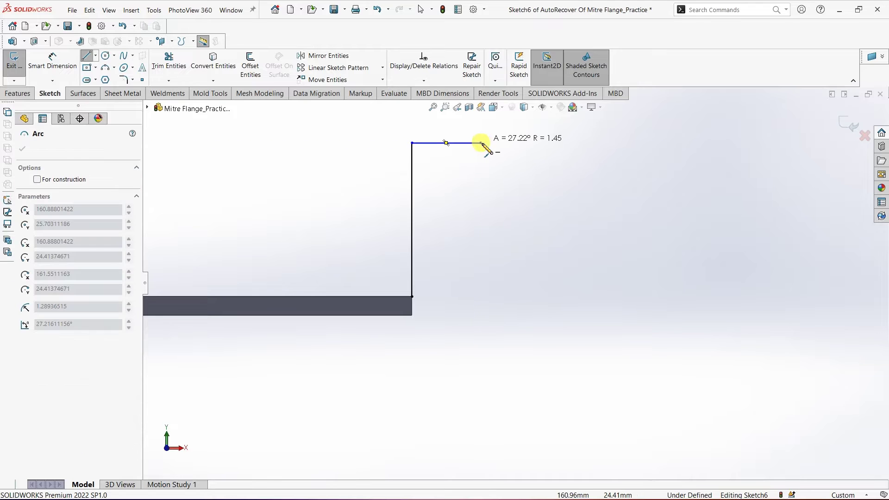
click(480, 119)
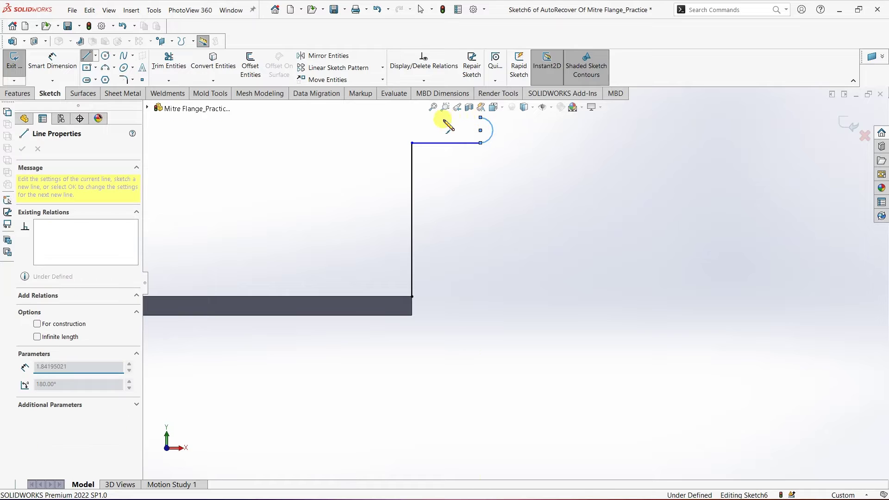
click(411, 118)
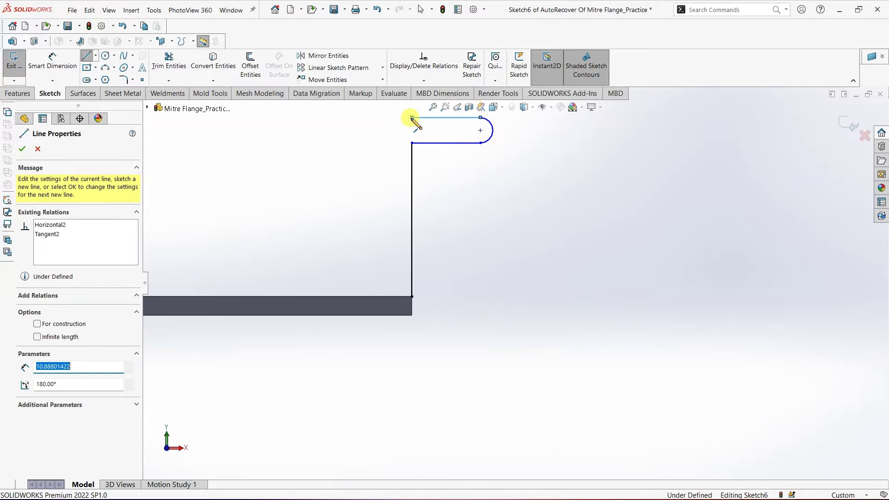
scroll(416, 123, up, 3)
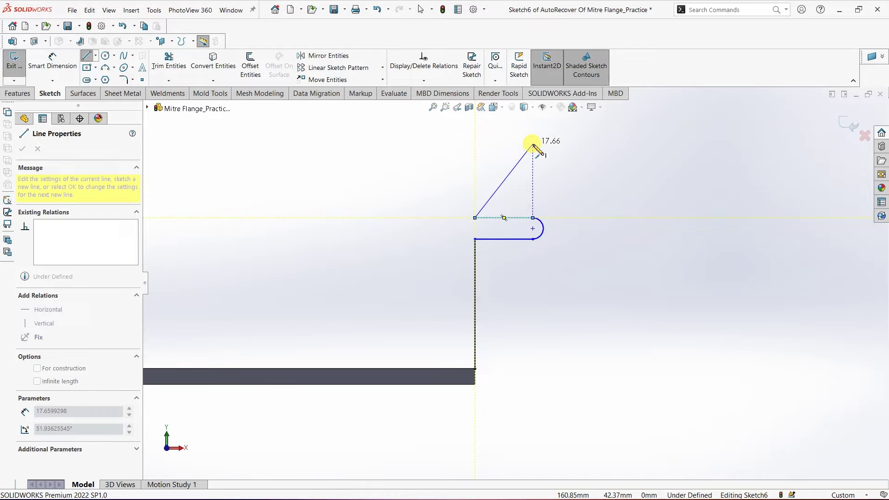
click(533, 146)
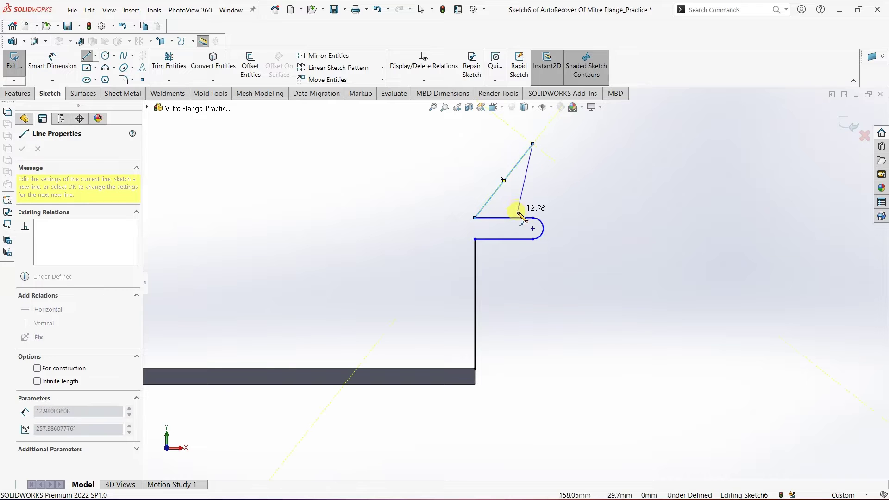
key(Escape)
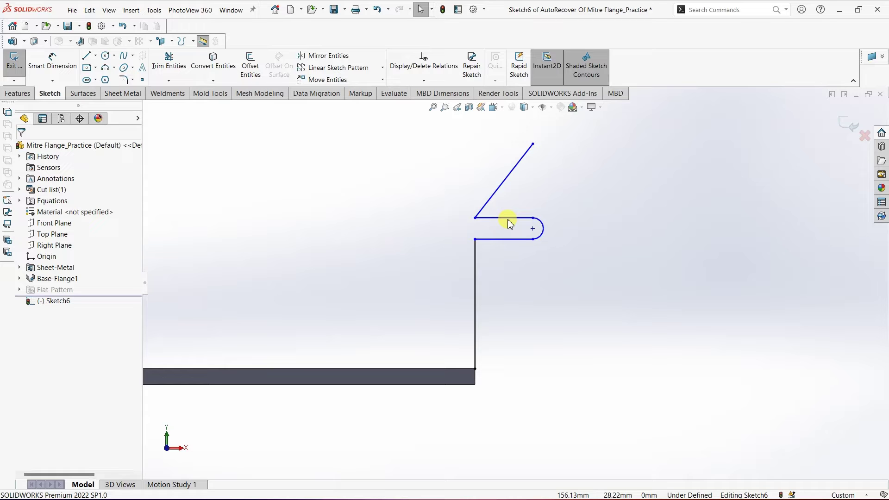
Dimension the vertical line rising from the plate's corner and set its length to 50 mm
click(48, 72)
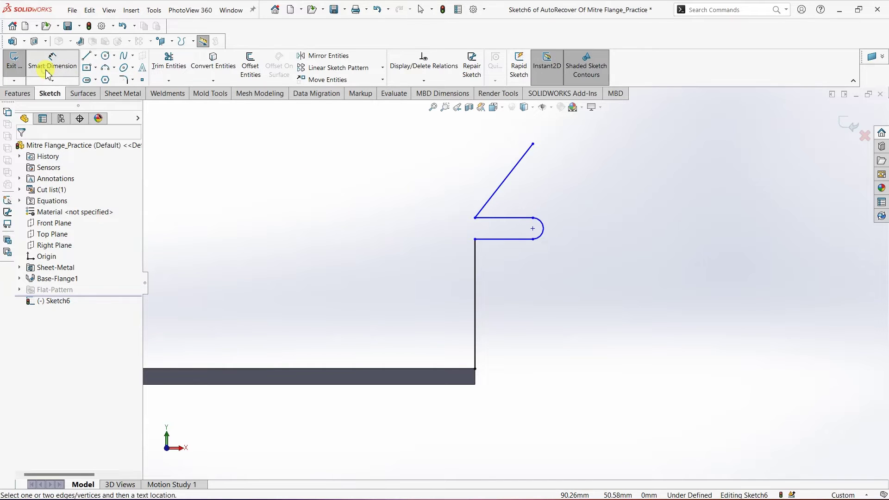
click(475, 277)
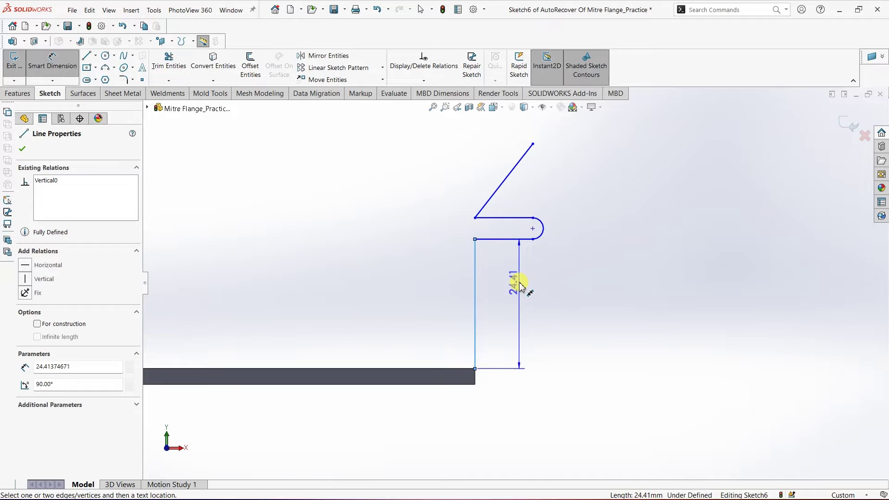
click(521, 287)
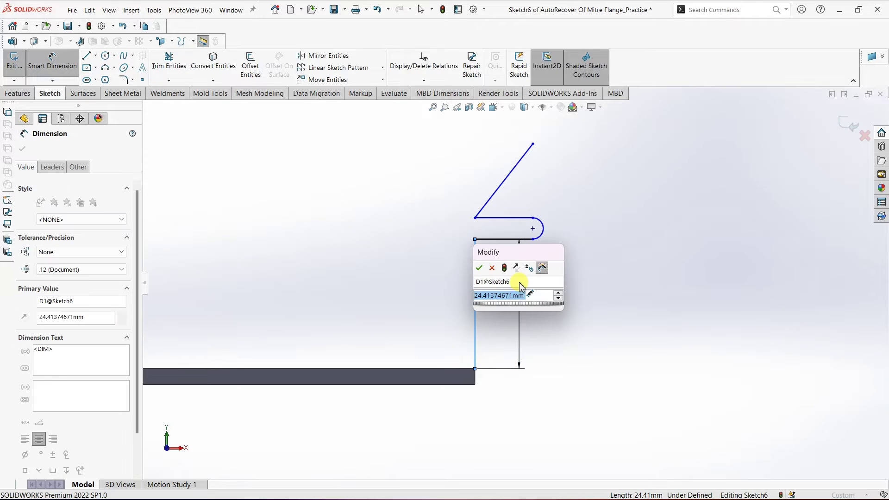
text(50)
key(Return)
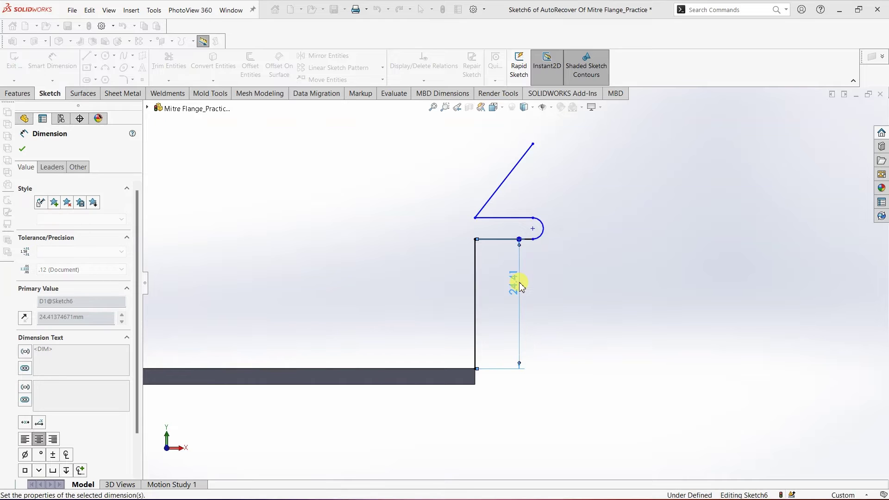
Dimension the angle between the slanted line and the upper horizontal return line, and set it to 45 degrees
scroll(520, 285, down, 3)
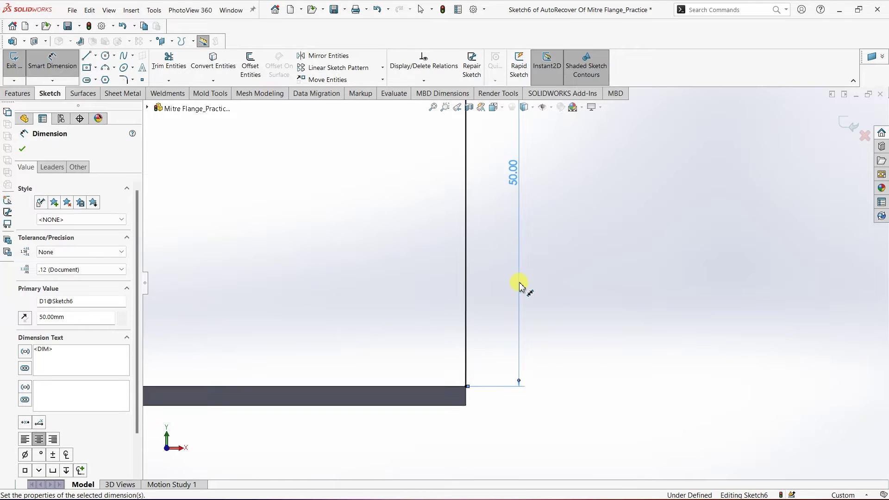
scroll(519, 286, up, 4)
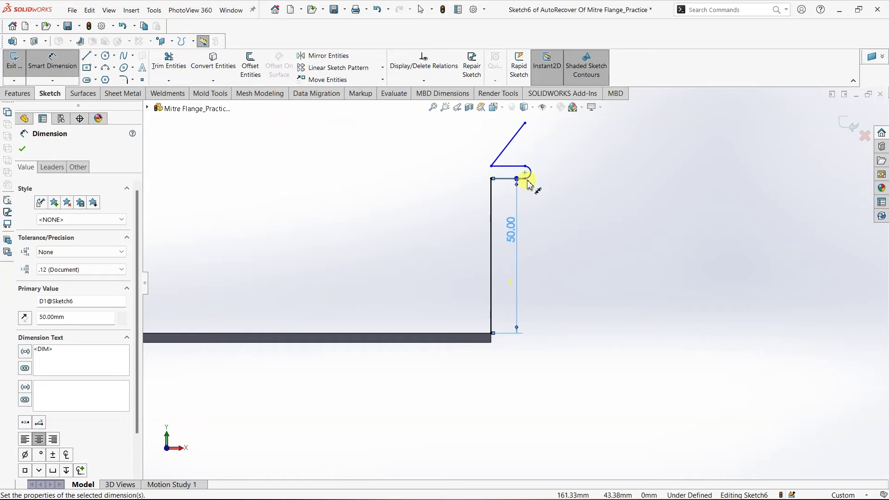
scroll(532, 147, up, 3)
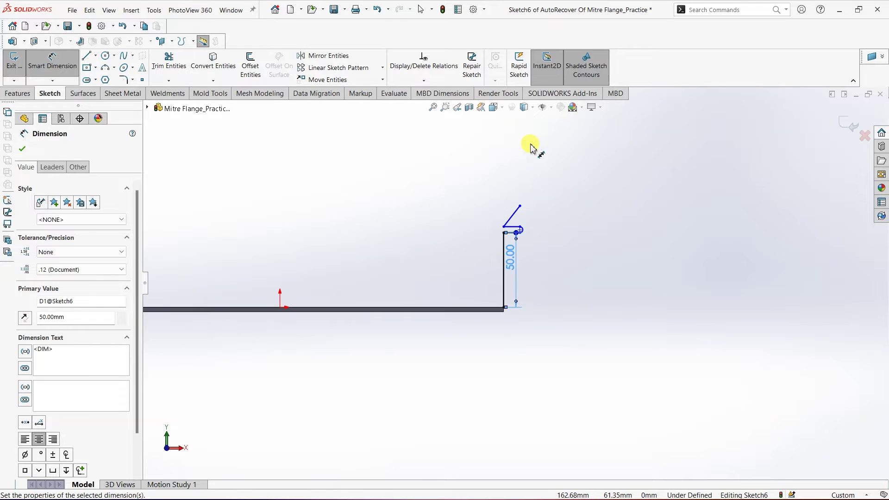
scroll(531, 147, down, 3)
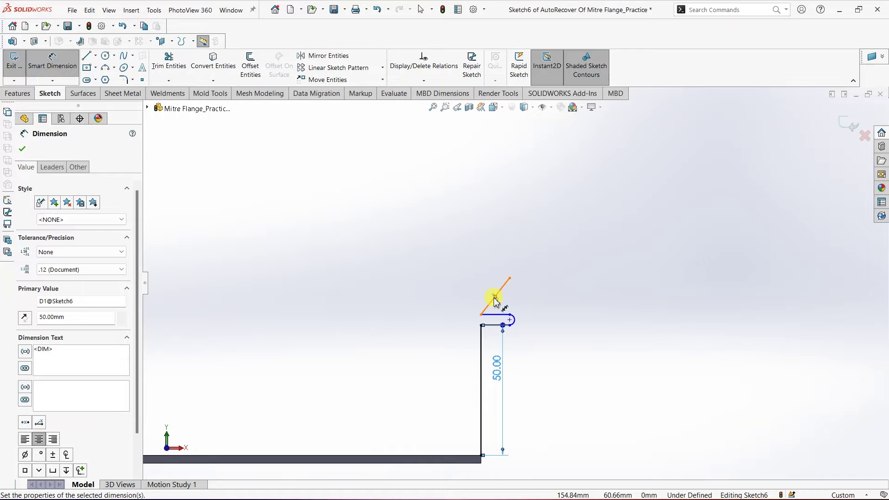
scroll(494, 300, down, 5)
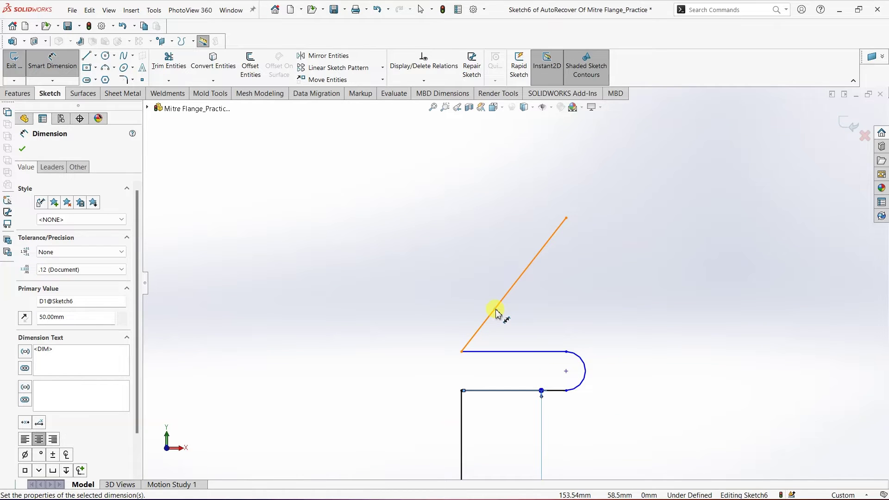
click(496, 313)
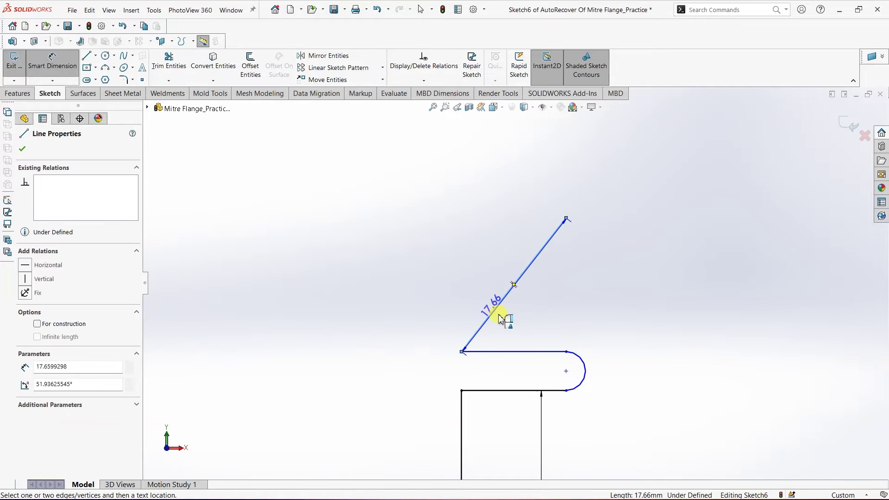
click(522, 355)
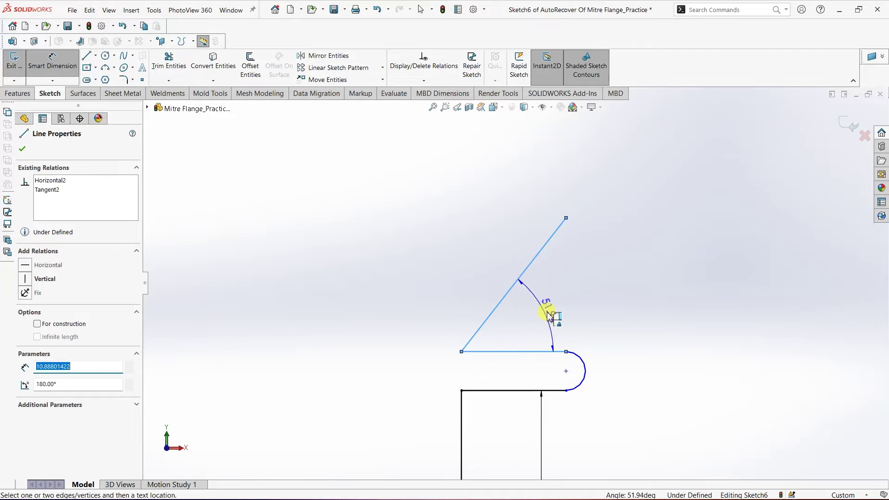
click(529, 314)
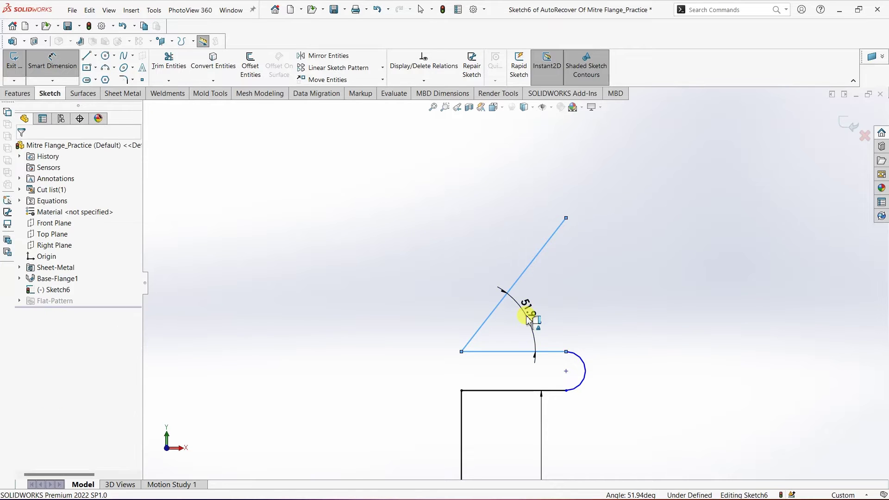
text(45)
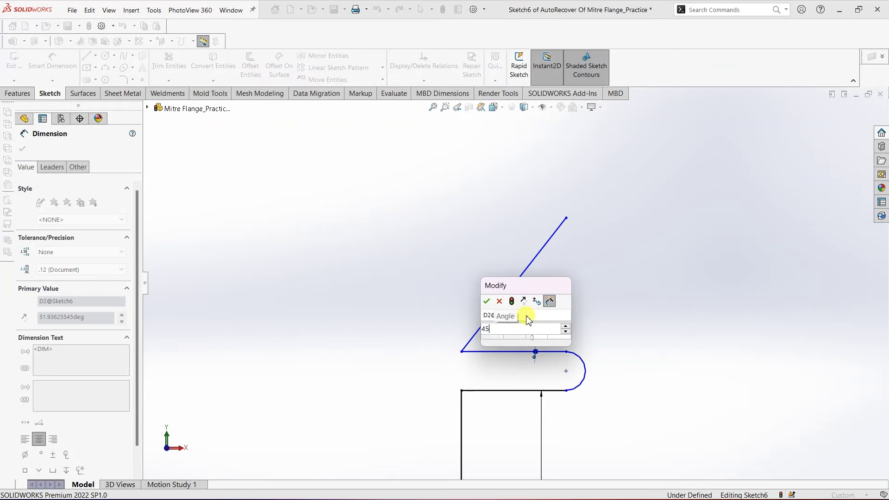
key(Return)
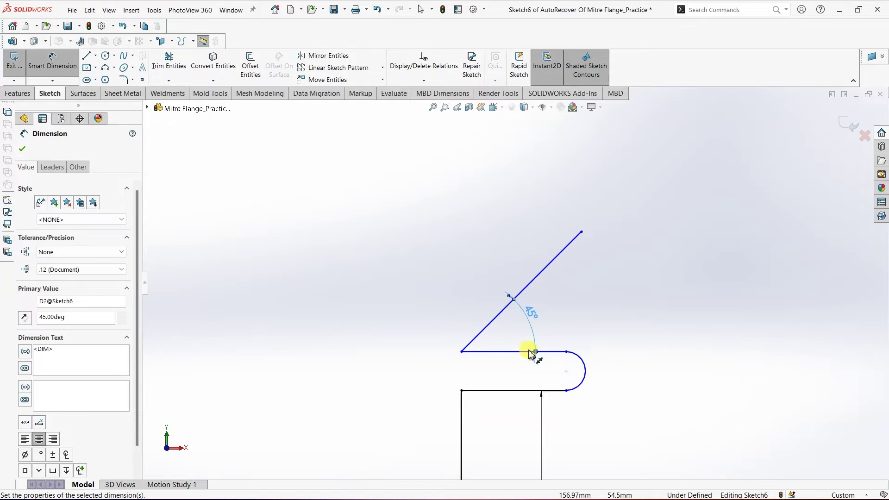
click(22, 150)
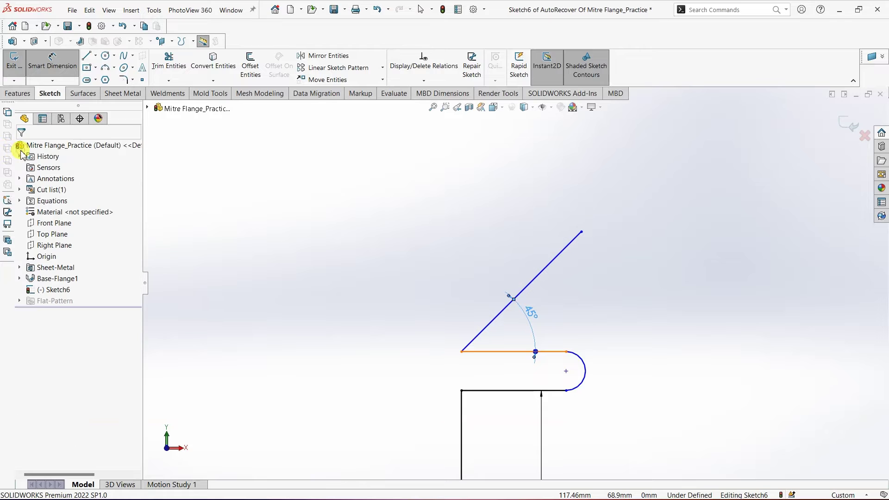
Apply an equal-length relation to the two horizontal lines joined by the tangent arc
click(509, 354)
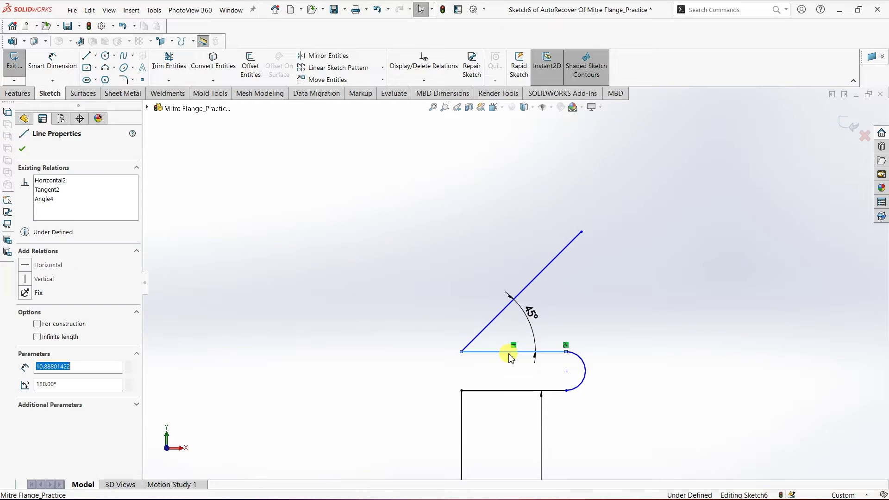
click(504, 391)
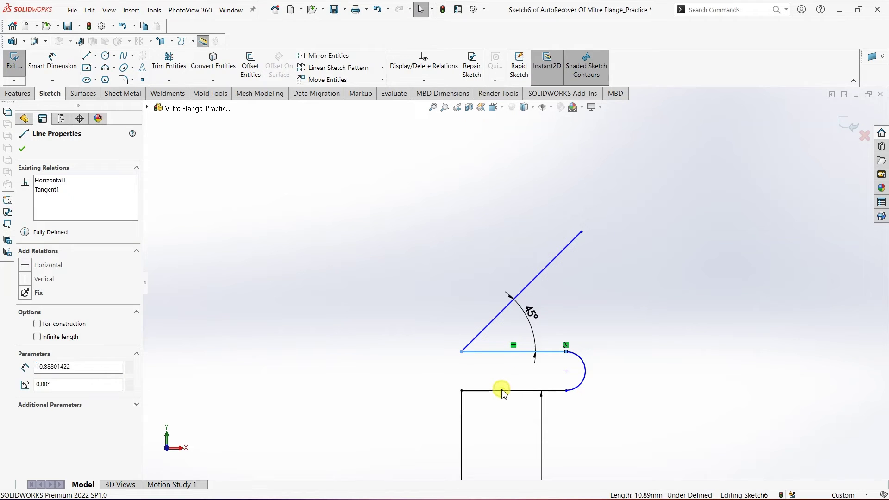
ctrl+click(504, 391)
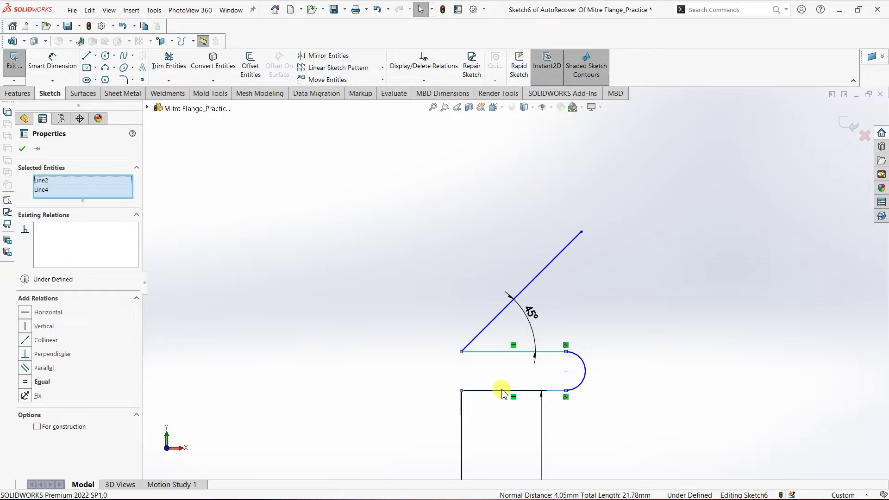
click(26, 383)
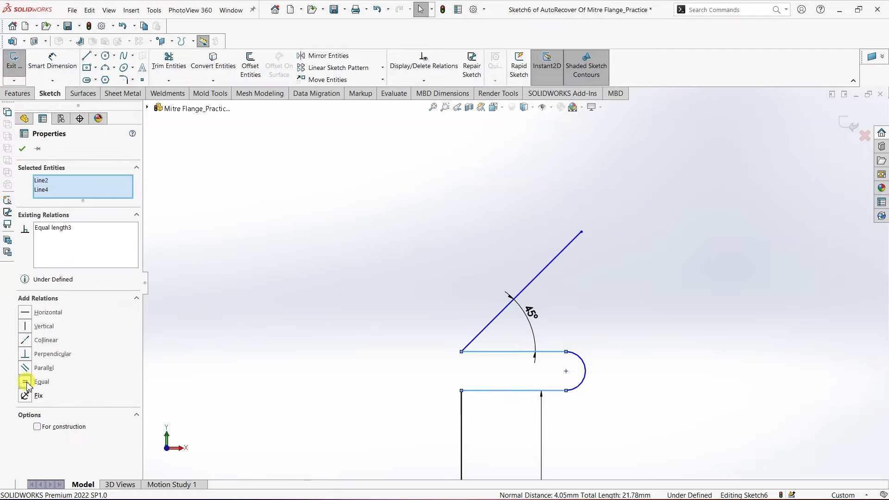
click(22, 149)
Dimension the lower horizontal line of the profile and set its length to 15 mm
click(52, 63)
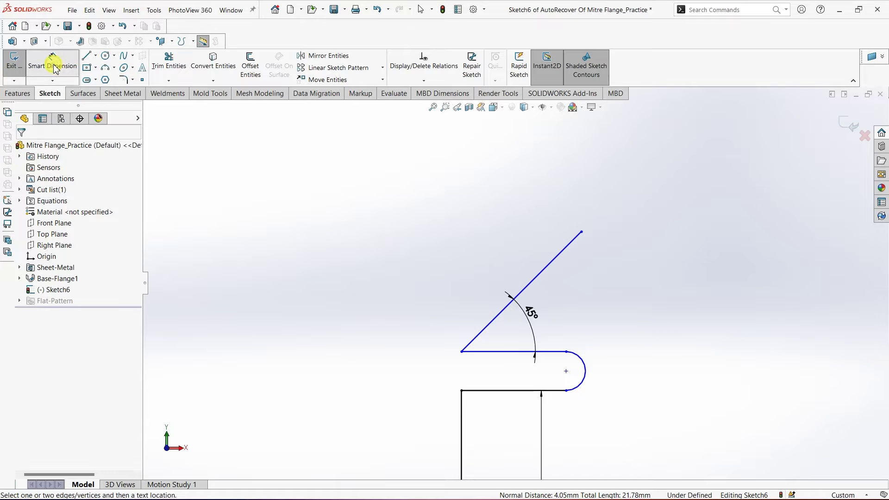
click(522, 392)
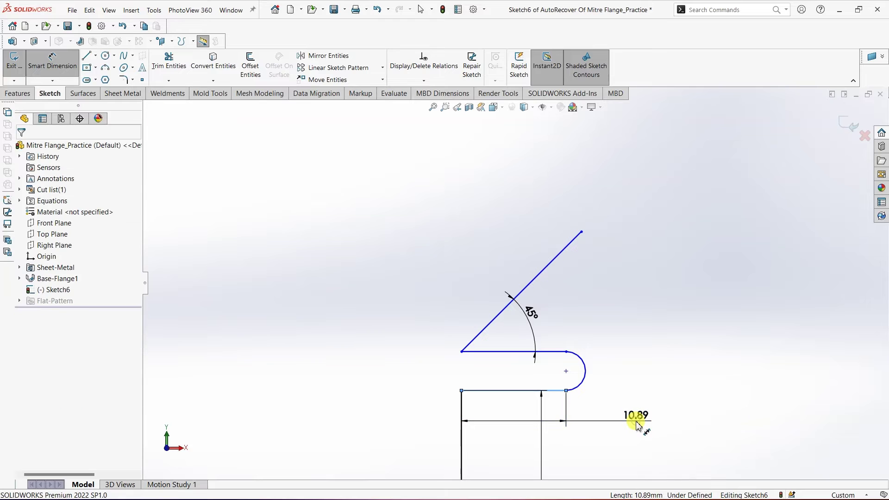
click(638, 425)
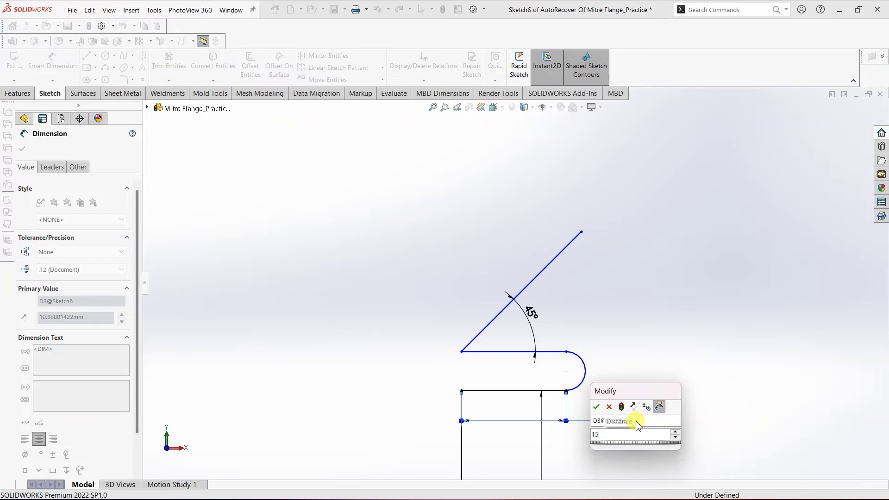
key(Return)
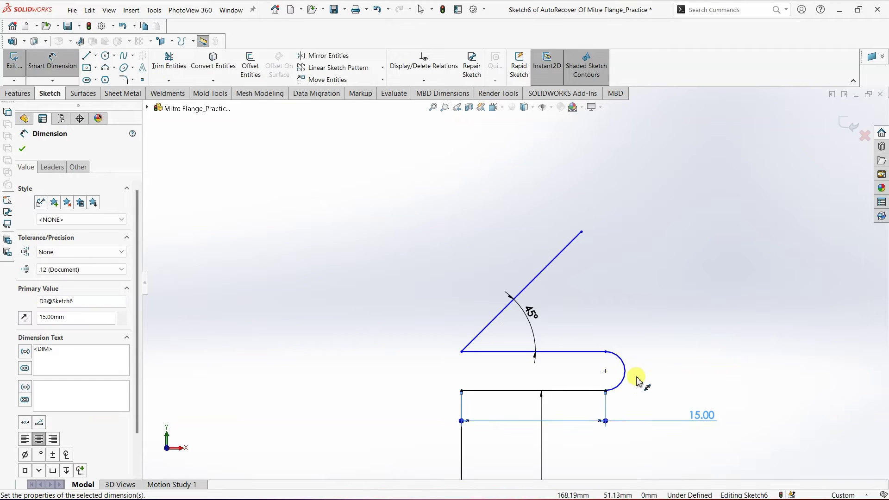
Dimension the tangent return arc and set its radius to 5 mm
click(623, 370)
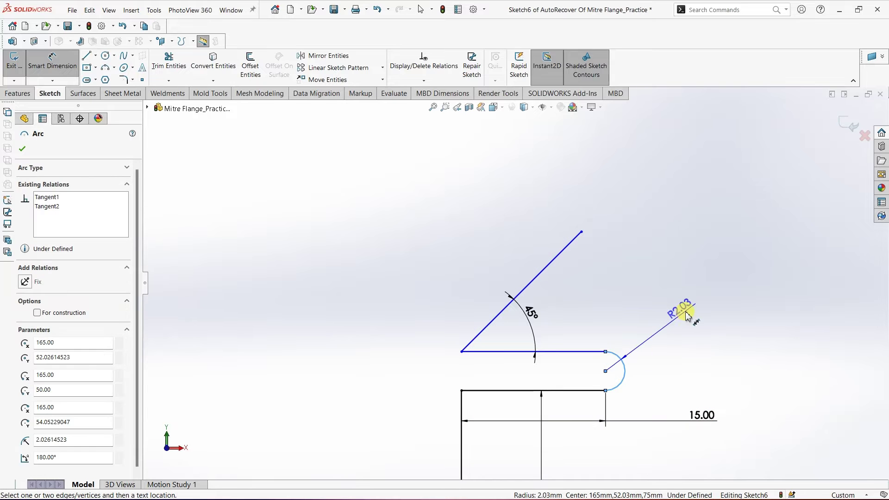
click(689, 313)
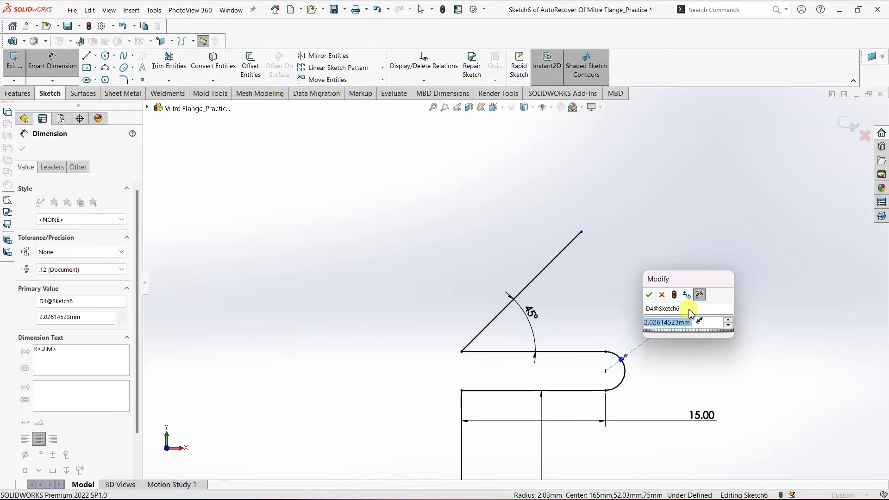
text(5)
key(Return)
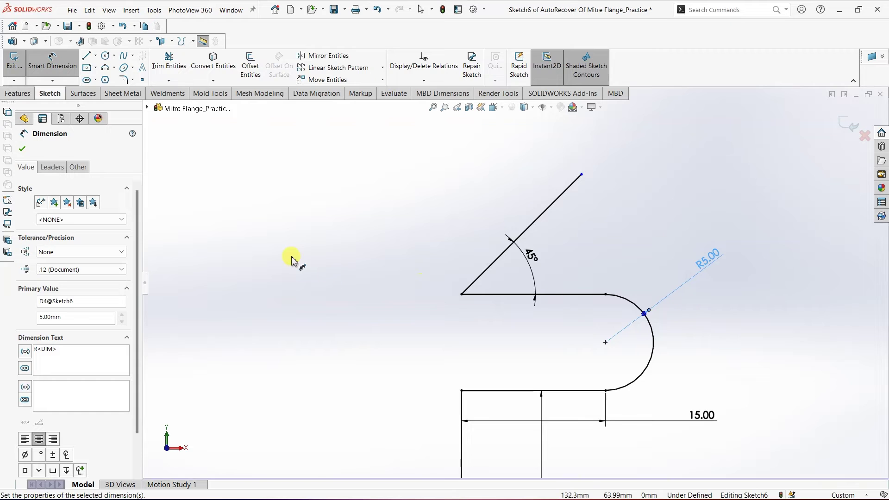
click(22, 148)
key(Escape)
Start a Miter Flange from the sketched profile along the base flange's short edge
scroll(471, 263, down, 4)
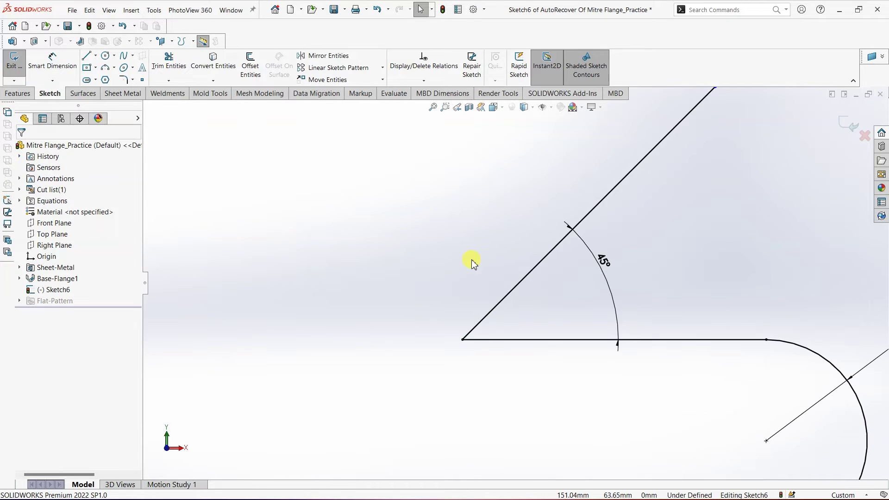
scroll(472, 263, up, 4)
scroll(471, 263, up, 4)
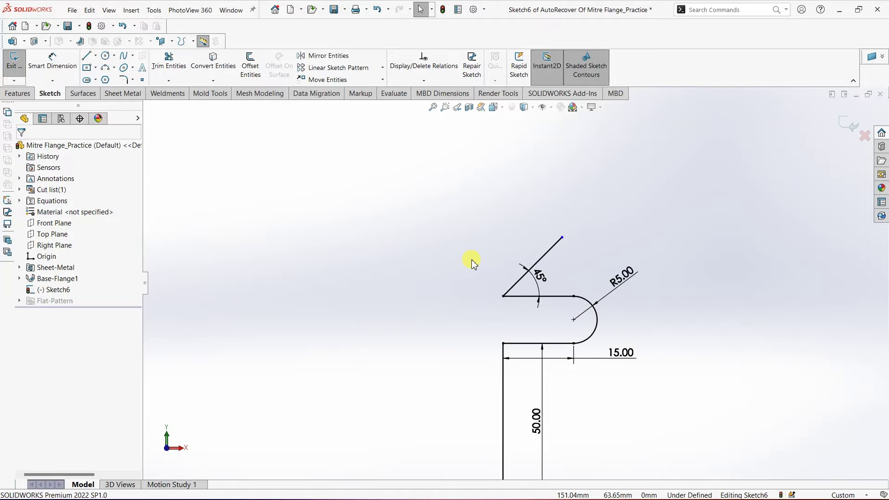
scroll(471, 263, up, 4)
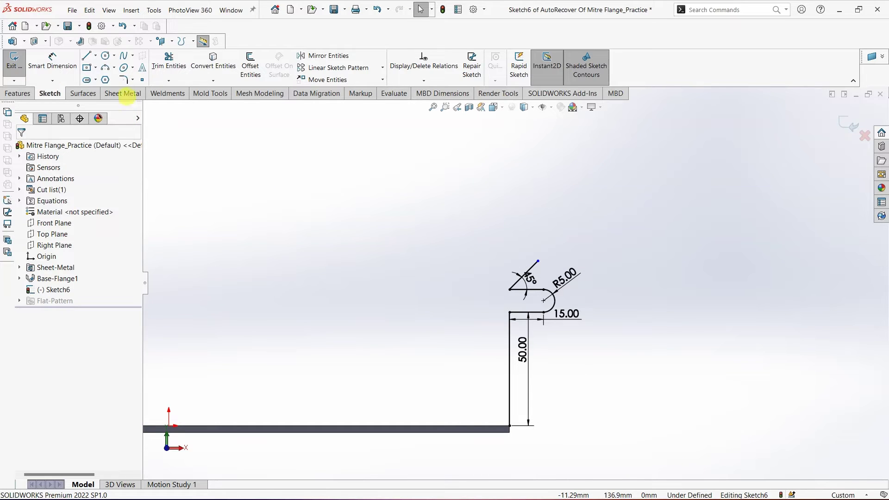
click(126, 95)
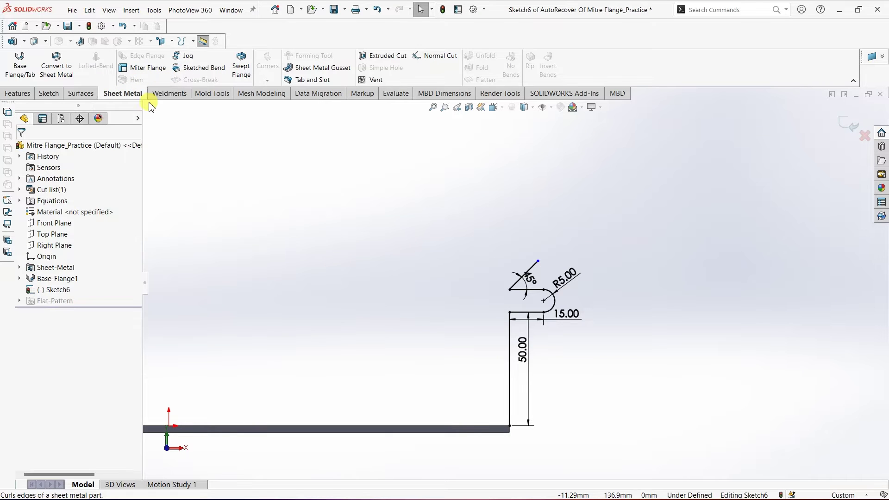
click(127, 69)
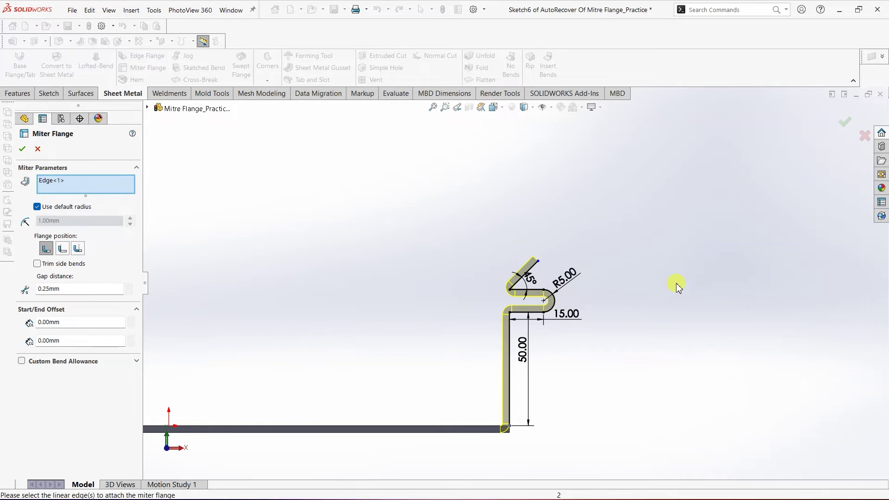
click(503, 109)
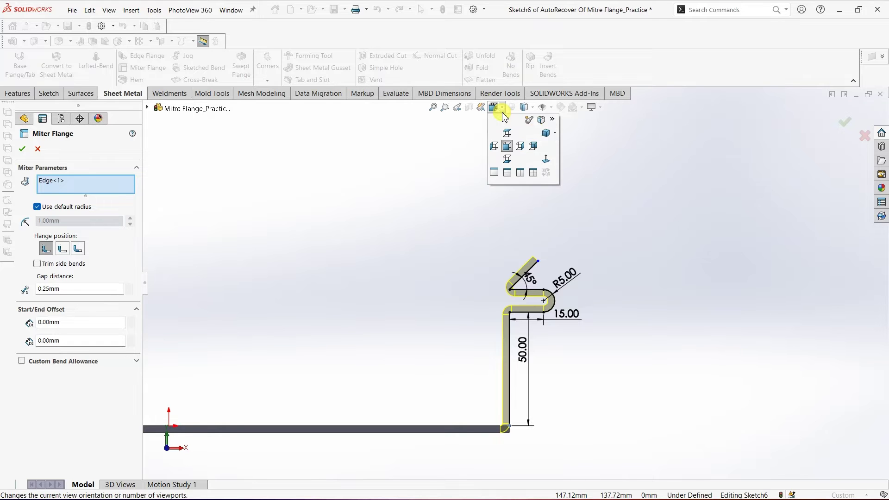
click(546, 134)
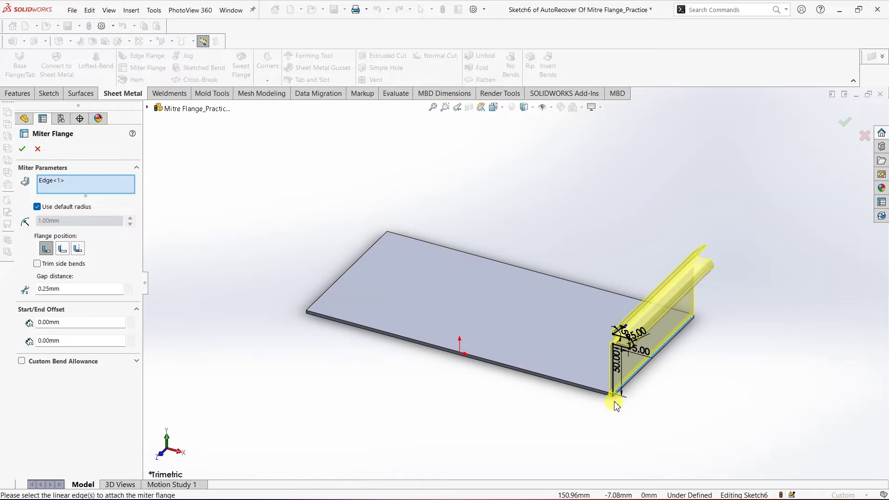
Override the miter flange's default radius with a 3 mm bend radius
scroll(616, 406, up, 3)
scroll(616, 406, down, 6)
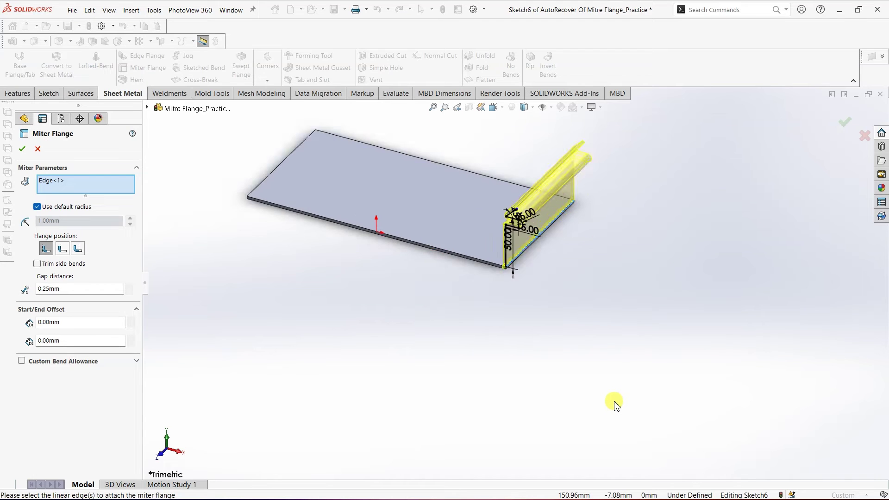
scroll(401, 146, down, 5)
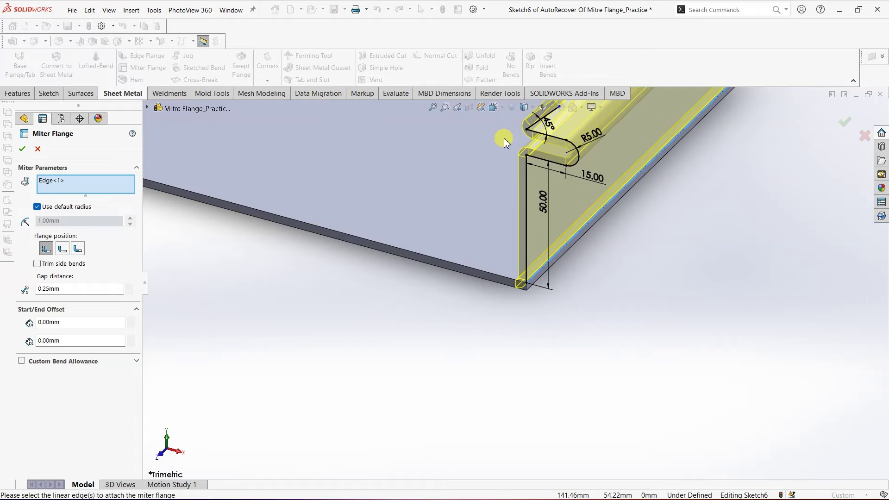
scroll(505, 141, down, 4)
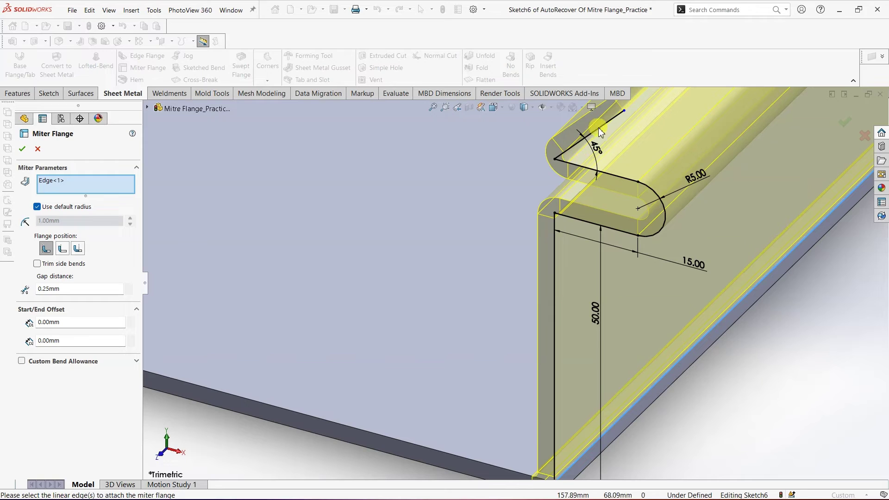
click(37, 207)
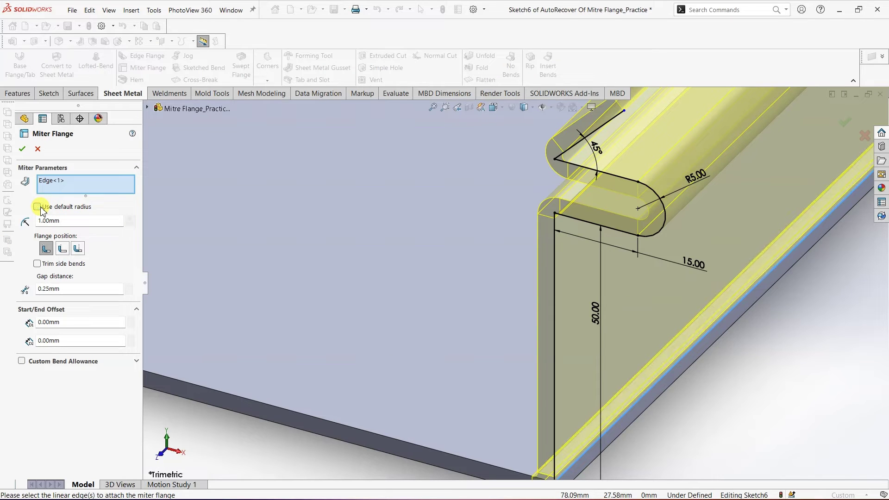
double_click(62, 220)
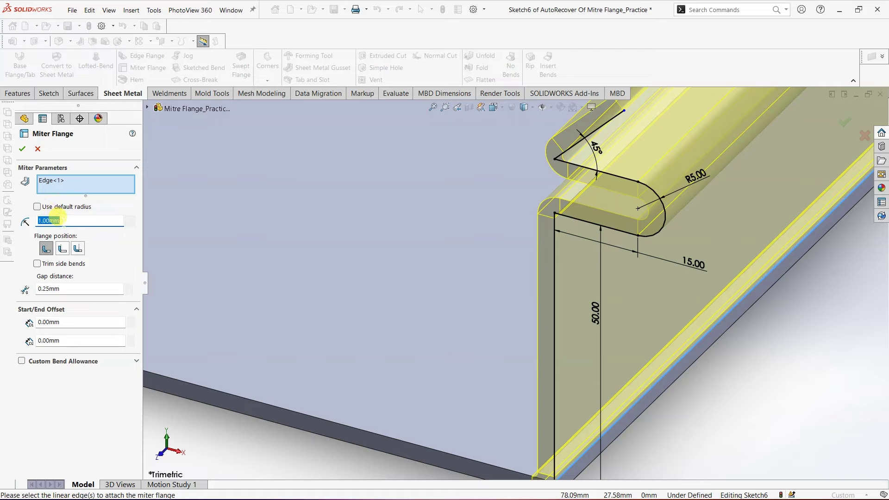
text(3)
key(Return)
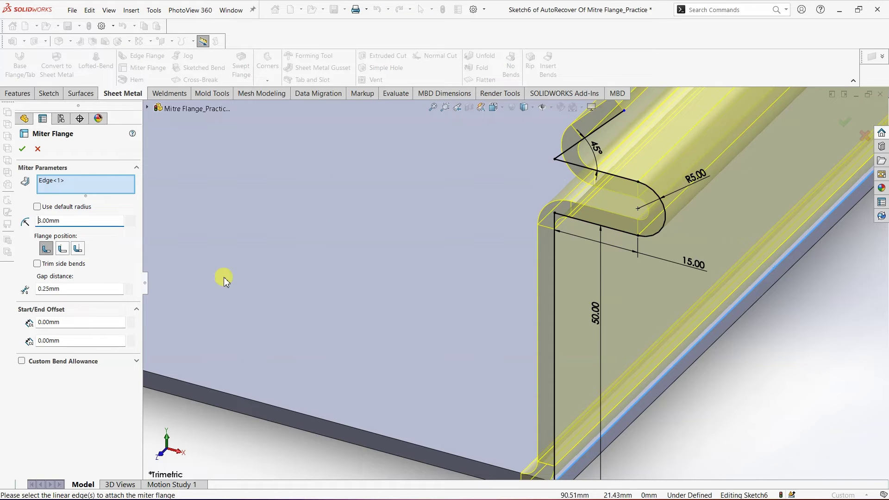
Try miter flange bend radii of 5 mm, 1 mm and 5 mm again
double_click(69, 221)
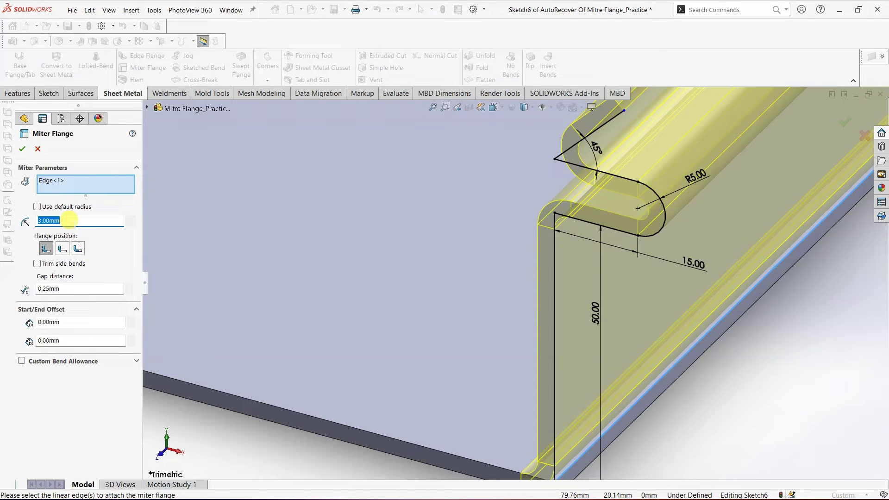
text(5)
key(Return)
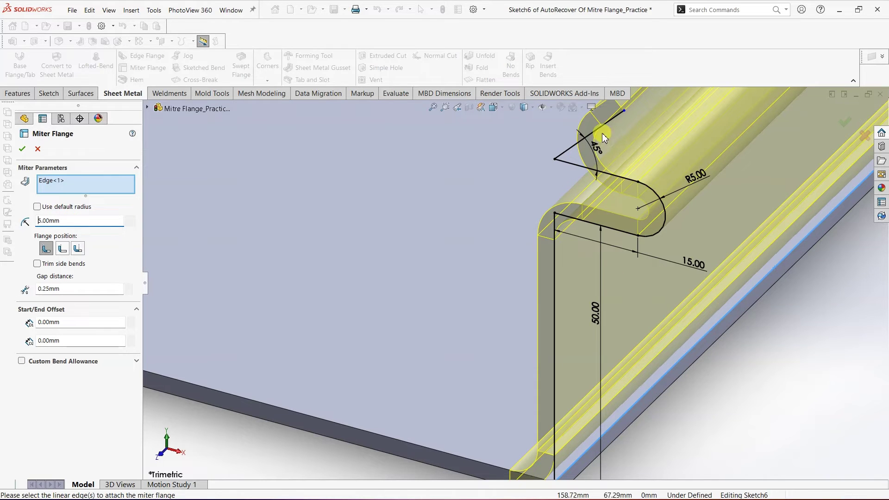
double_click(70, 220)
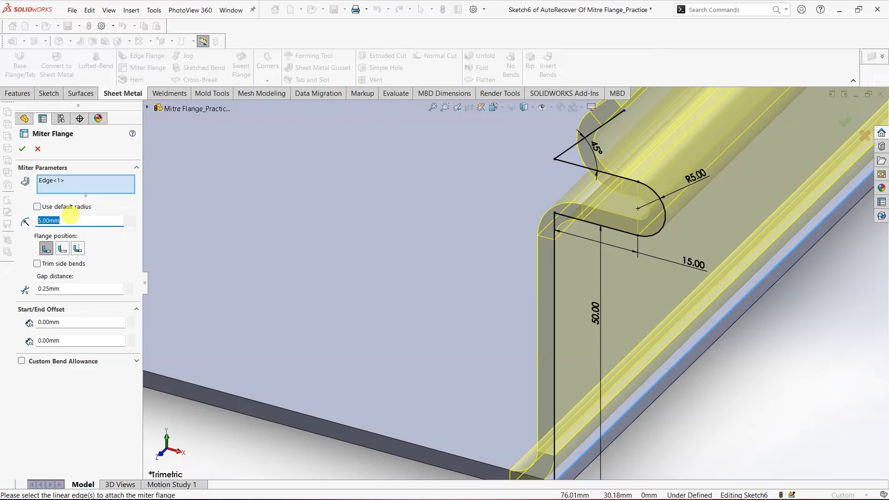
text(1)
key(Return)
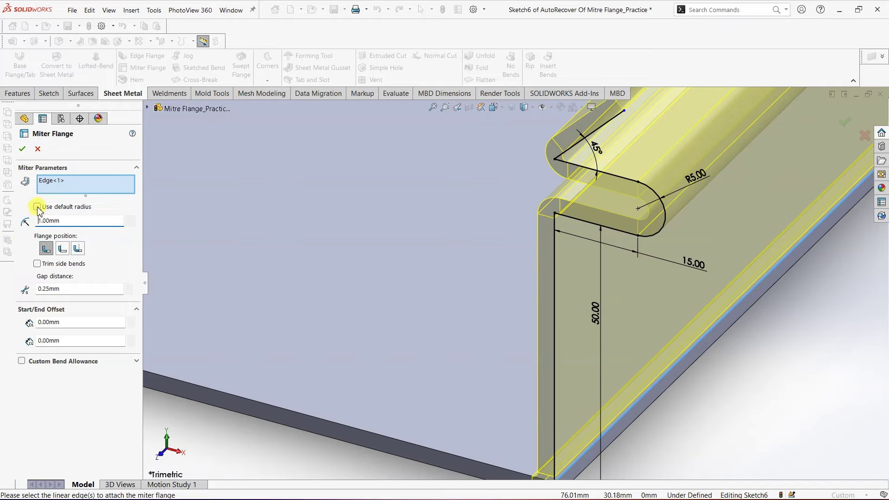
double_click(56, 220)
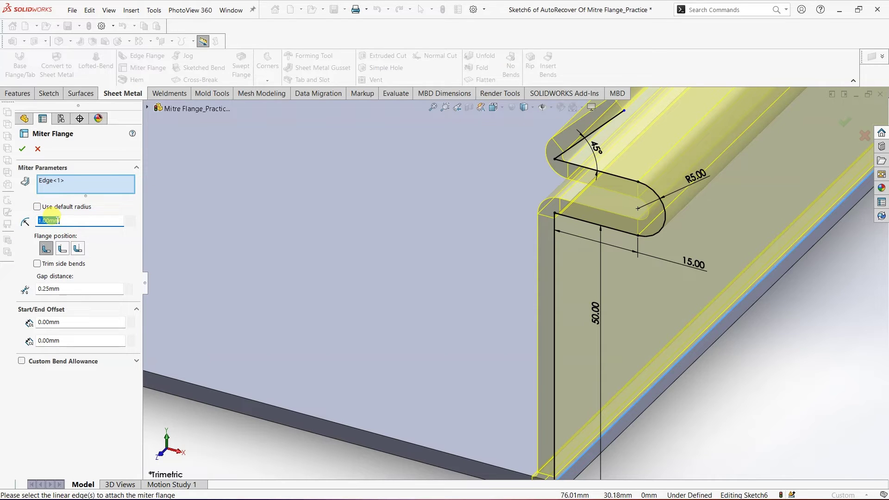
text(5)
key(Return)
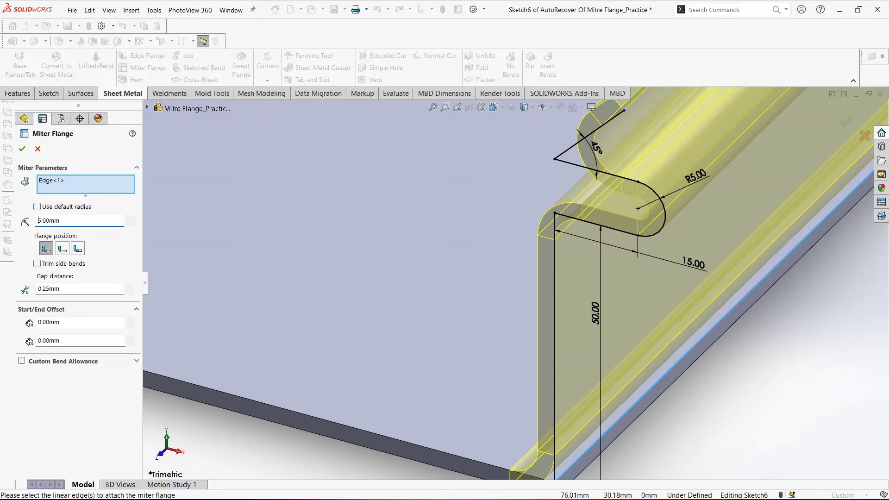
Restore the default bend radius for the miter flange
click(37, 207)
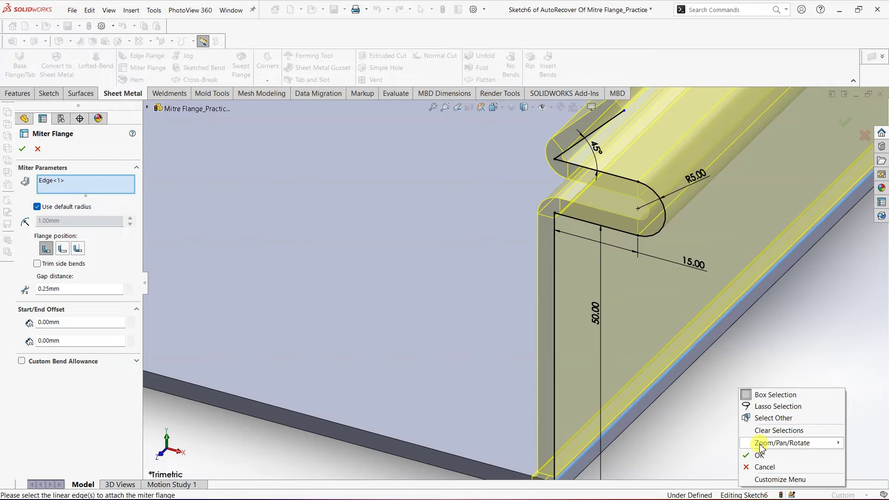
Try the Material Outside and Bend Outside flange positions, and return the miter flange to Material Inside
mouse_move(778, 443)
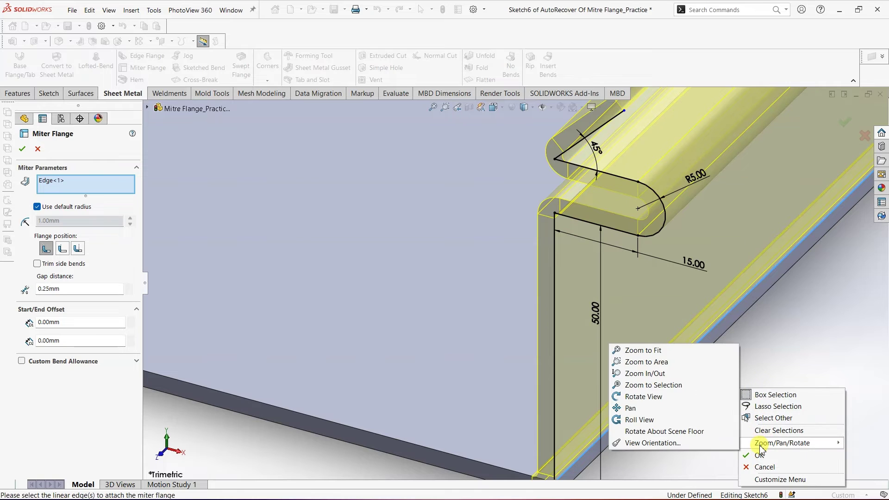
click(642, 398)
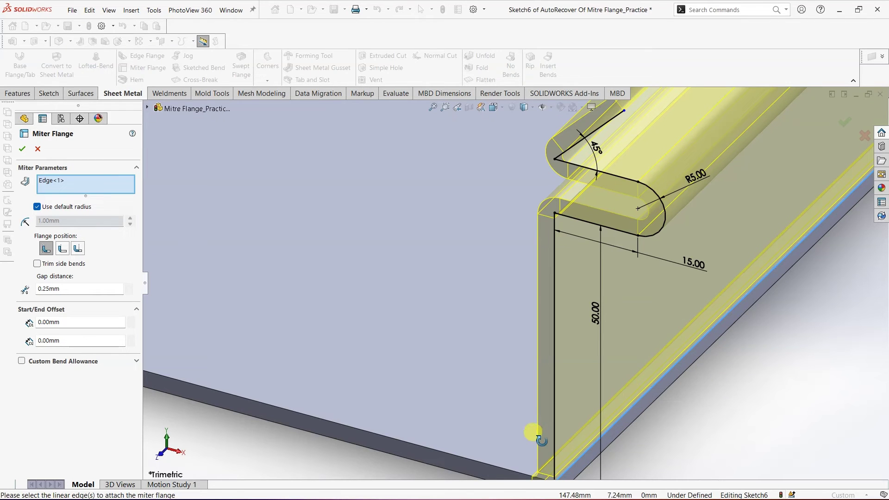
mouse_move(534, 433)
mouse_down()
mouse_move(560, 397)
mouse_move(562, 373)
mouse_move(527, 421)
mouse_up()
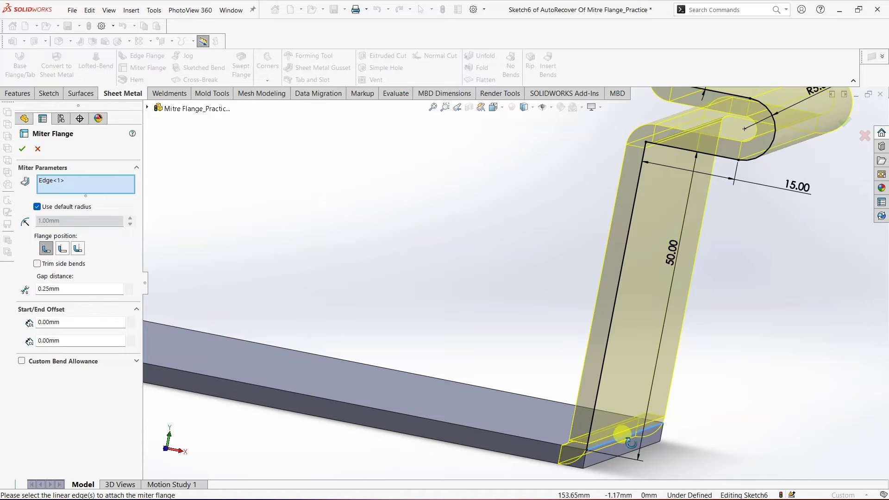
click(63, 251)
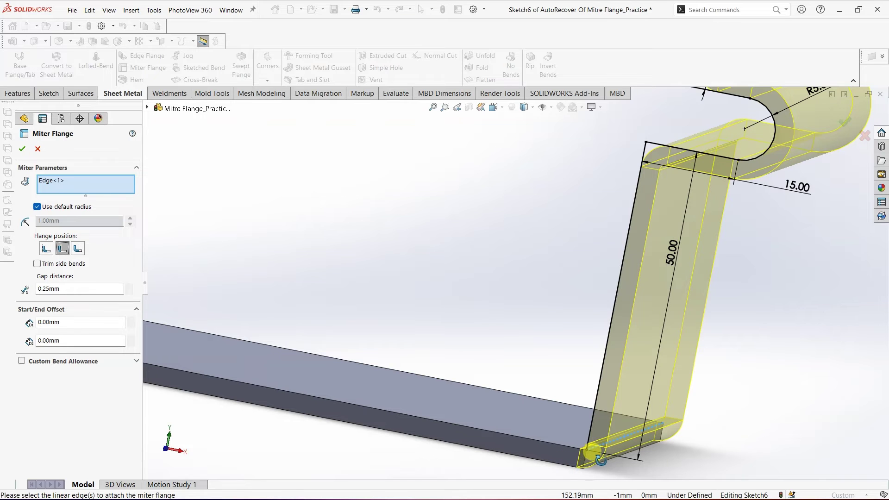
scroll(579, 454, down, 4)
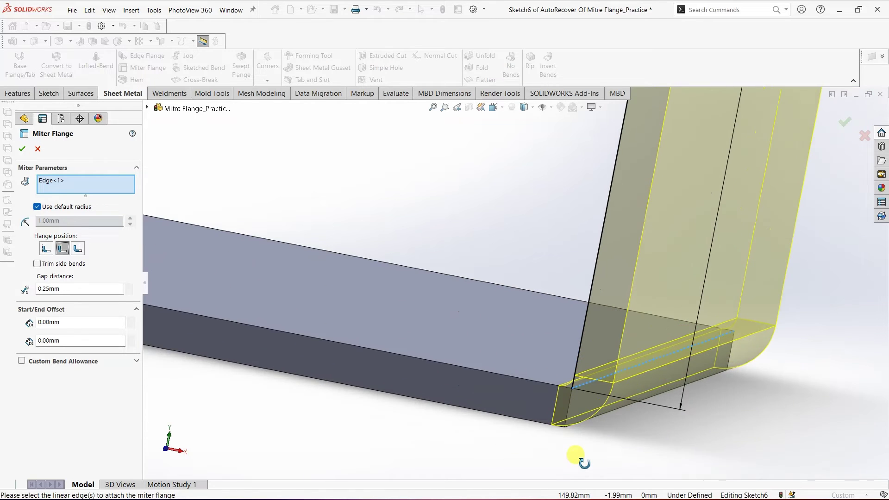
scroll(577, 456, down, 2)
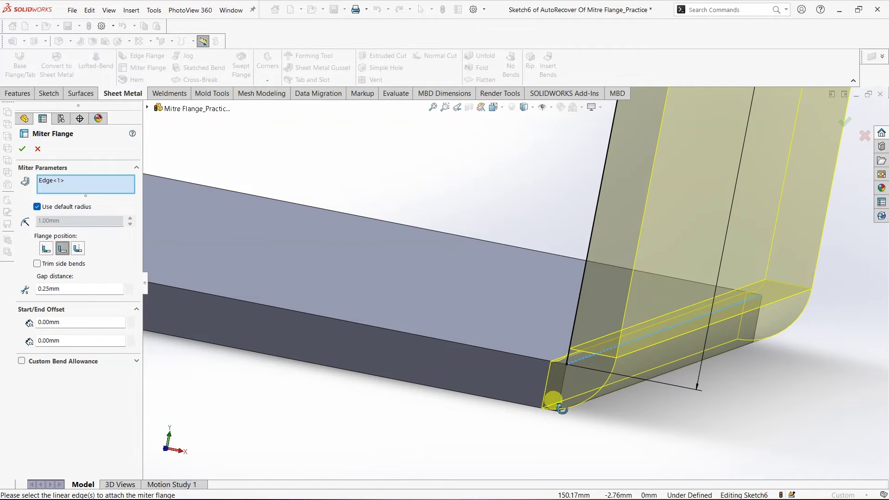
click(78, 249)
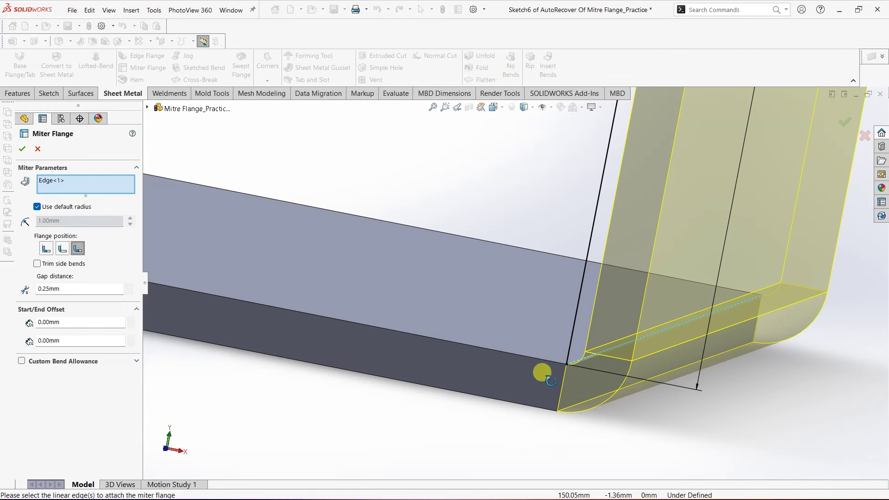
click(45, 250)
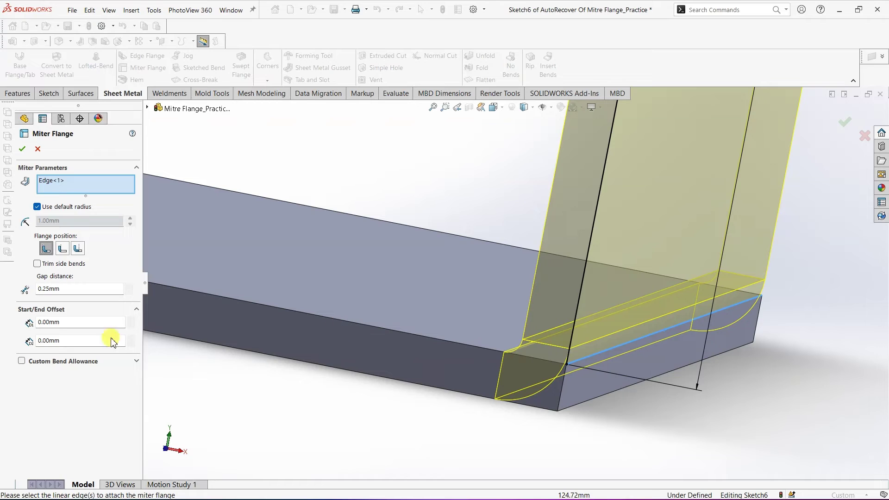
Set the miter flange's start offset to 50 mm and its end offset to 80 mm
double_click(59, 322)
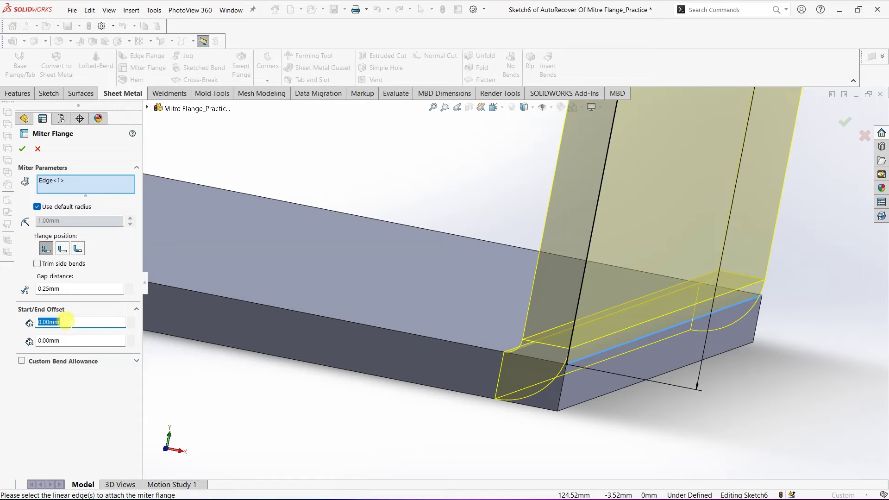
text(50)
key(Return)
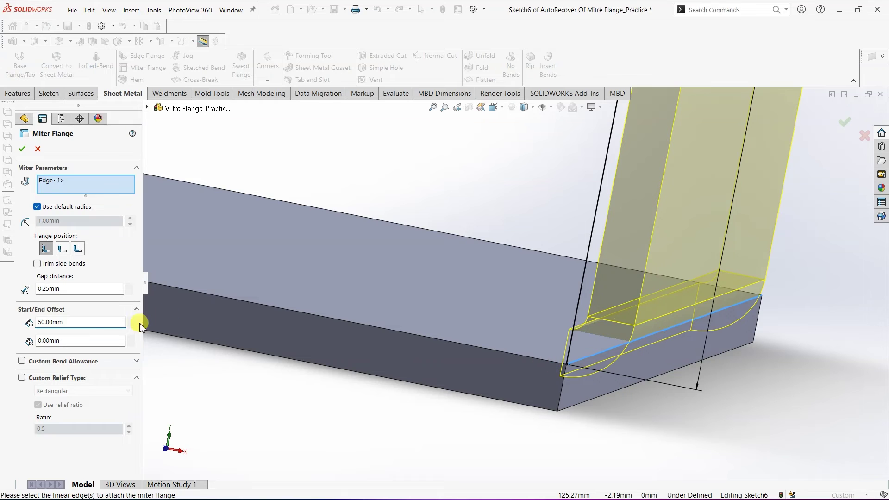
double_click(67, 340)
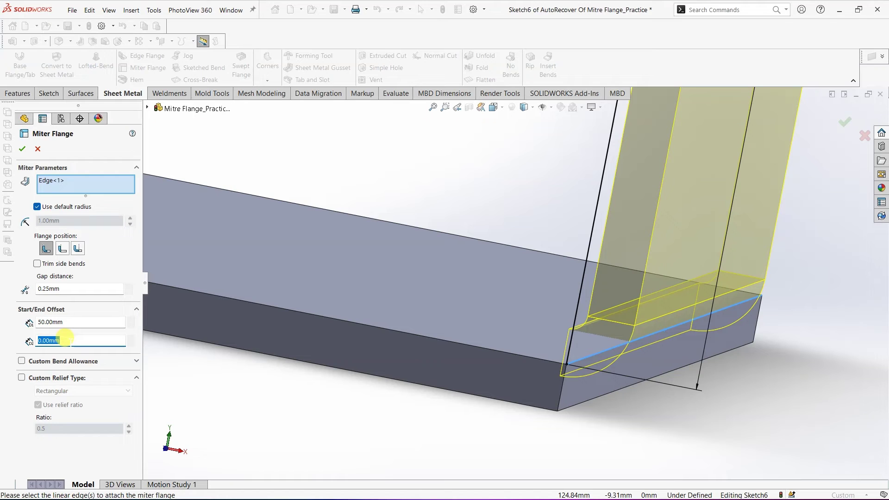
text(80)
key(Return)
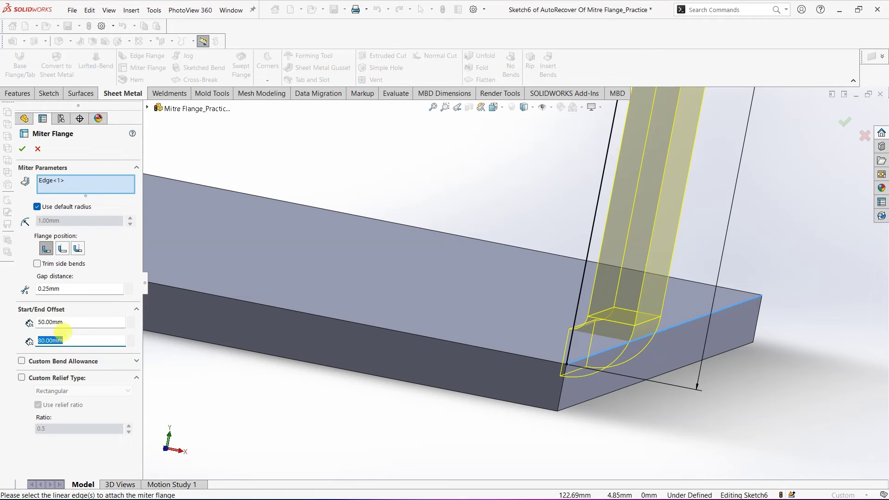
Reset the miter flange's end and start offsets to 0 mm
text(0)
key(Return)
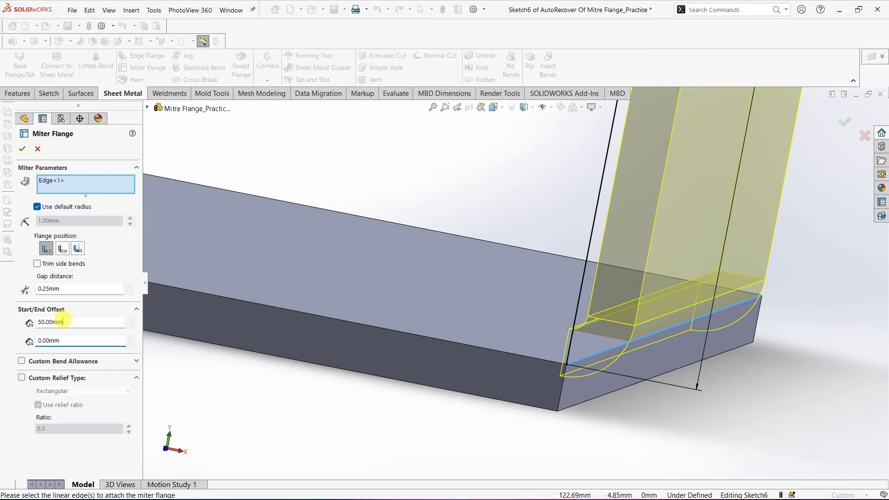
click(65, 322)
text(0)
key(Return)
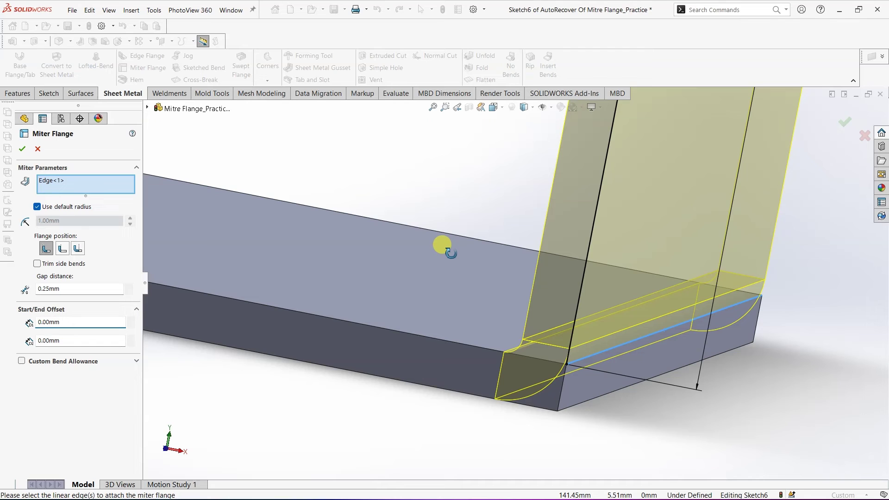
Add the base flange's adjoining long rear edge to the miter flange
right_click(450, 213)
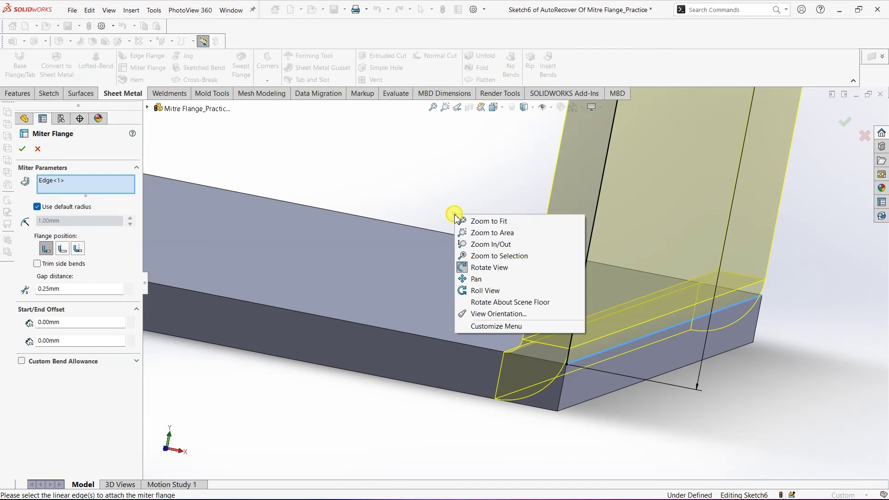
click(473, 269)
click(503, 243)
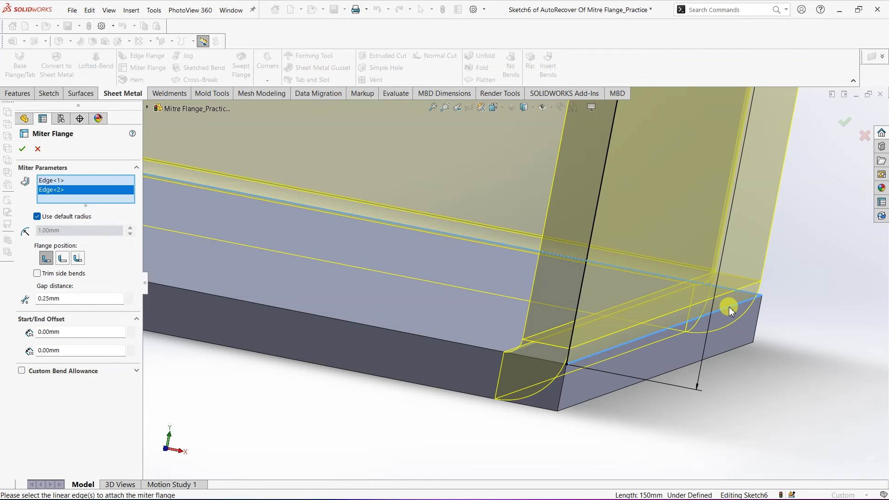
Add the base flange's opposite short edge to the miter flange as the third edge
scroll(729, 309, up, 3)
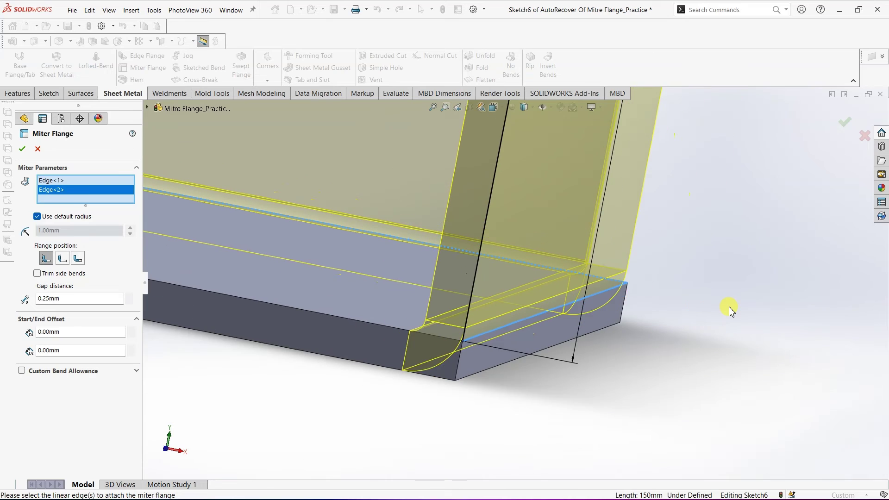
scroll(730, 309, up, 3)
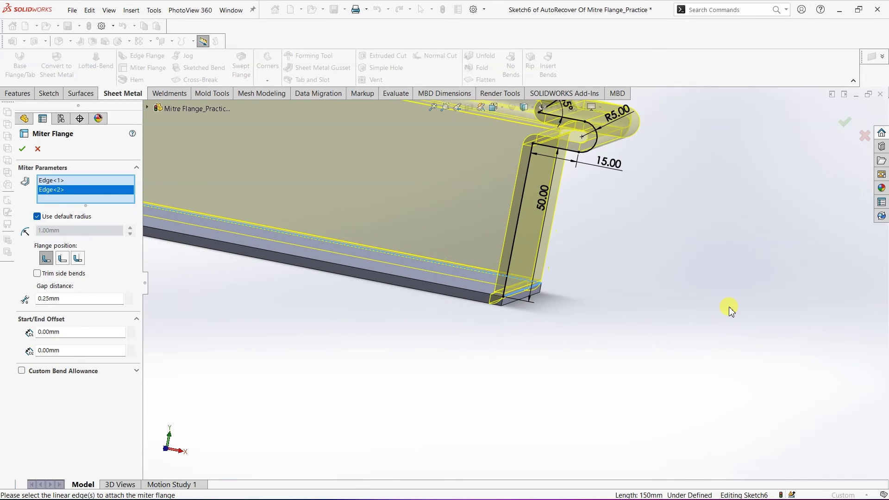
scroll(730, 309, up, 2)
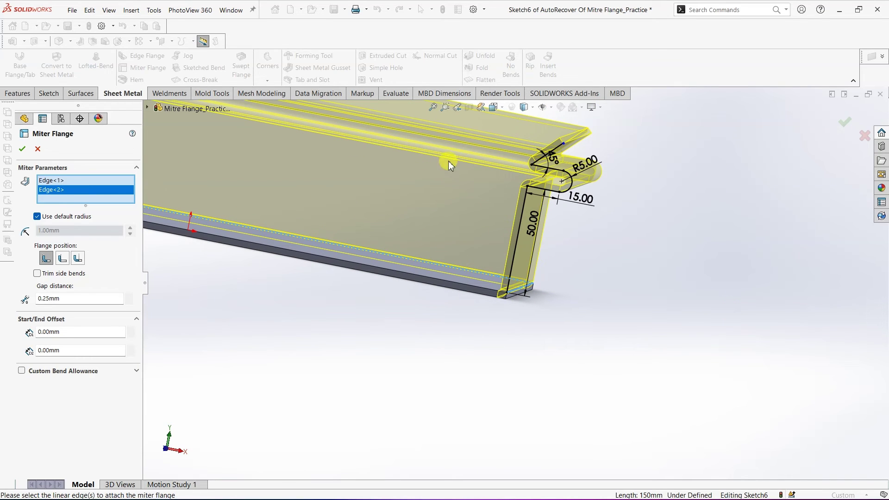
right_click(624, 309)
mouse_move(657, 364)
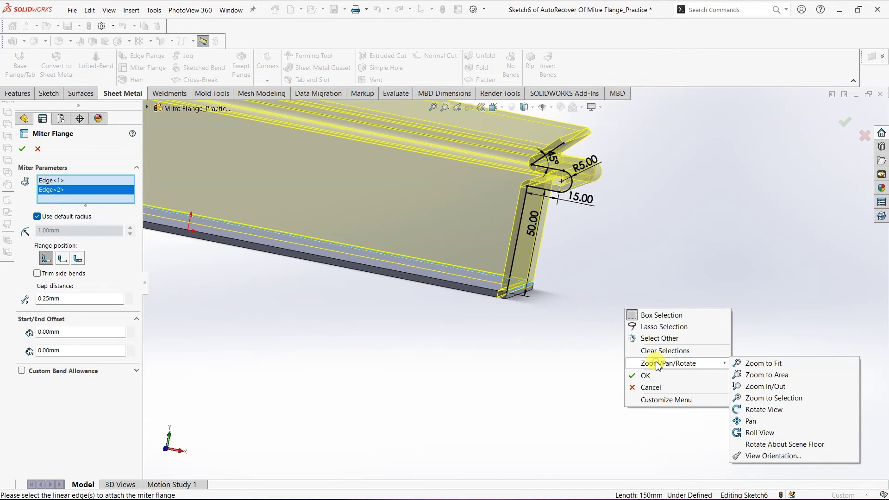
click(499, 109)
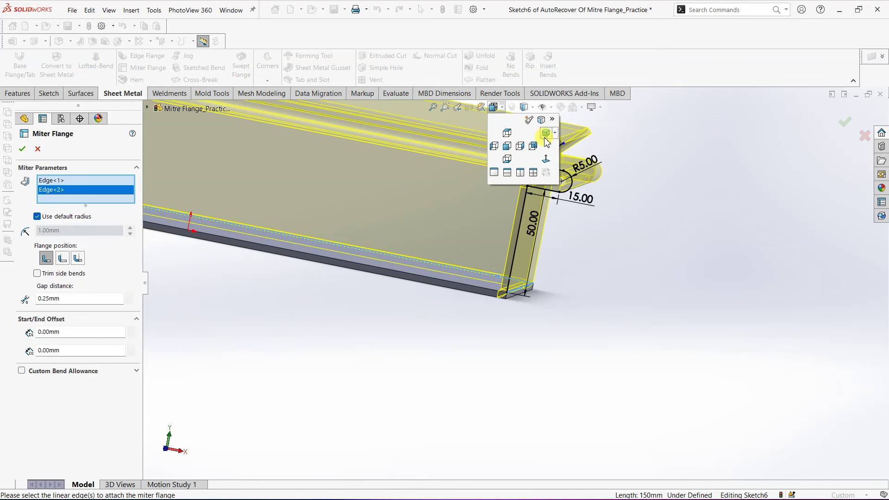
click(545, 135)
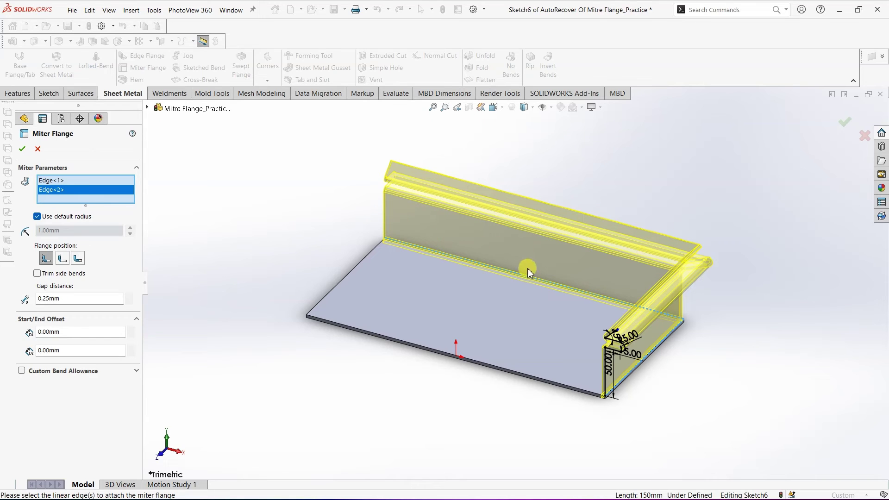
click(325, 297)
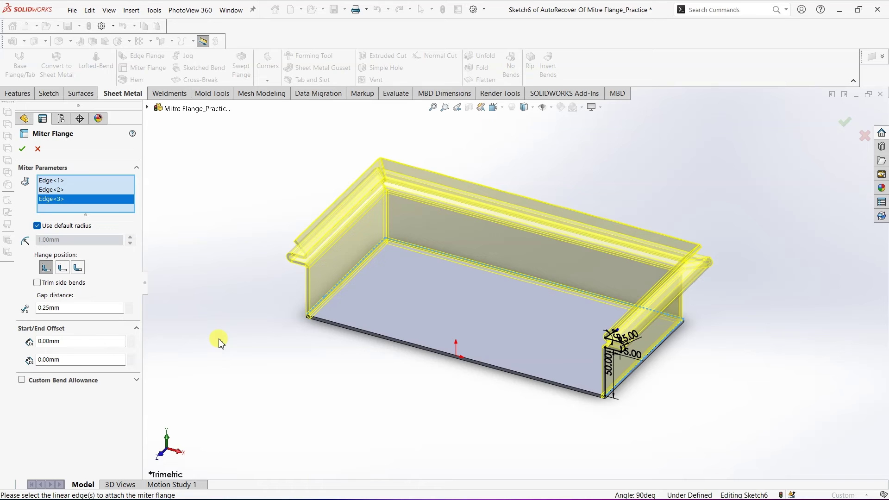
Set both the start offset and the end offset of the three-edge miter flange to 50 mm
click(65, 341)
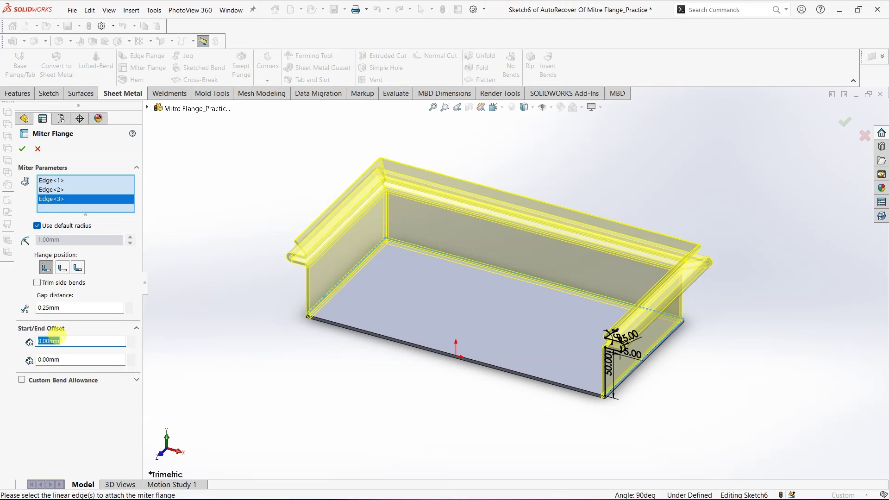
text(50)
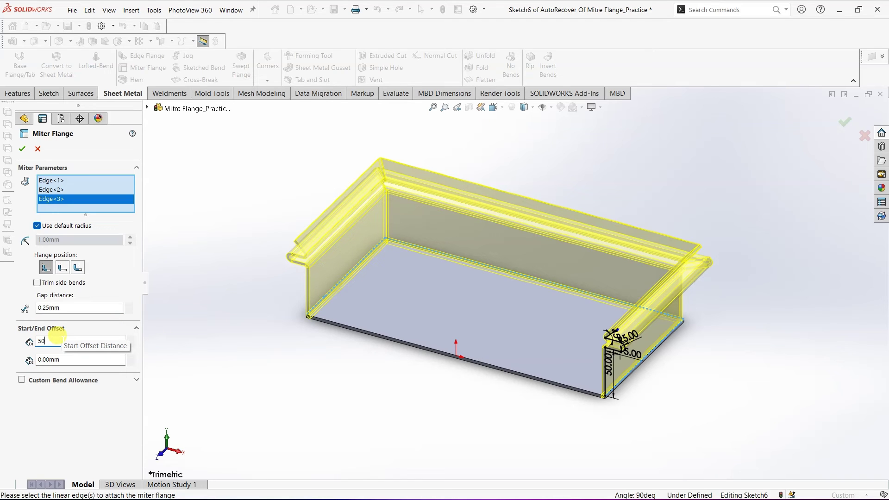
key(Return)
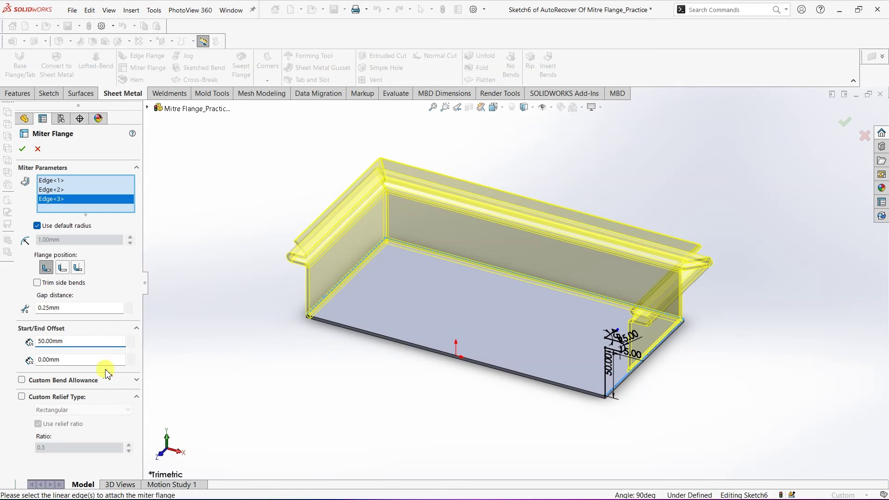
click(72, 360)
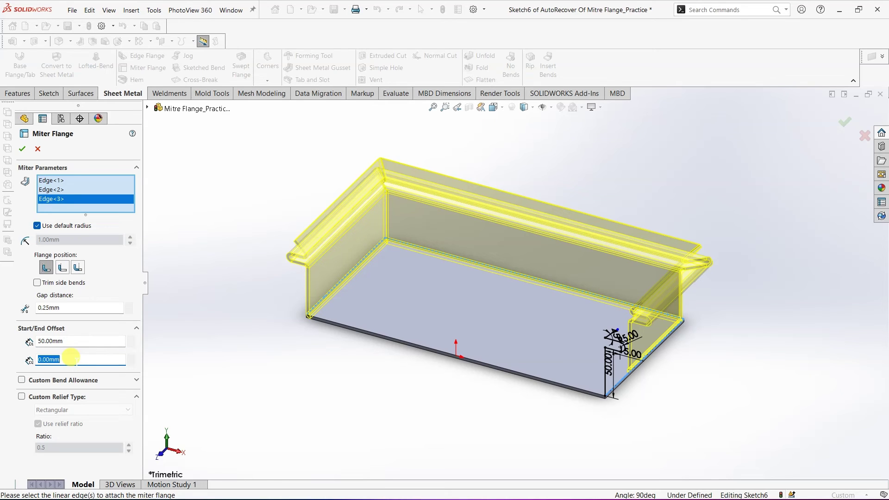
text(50)
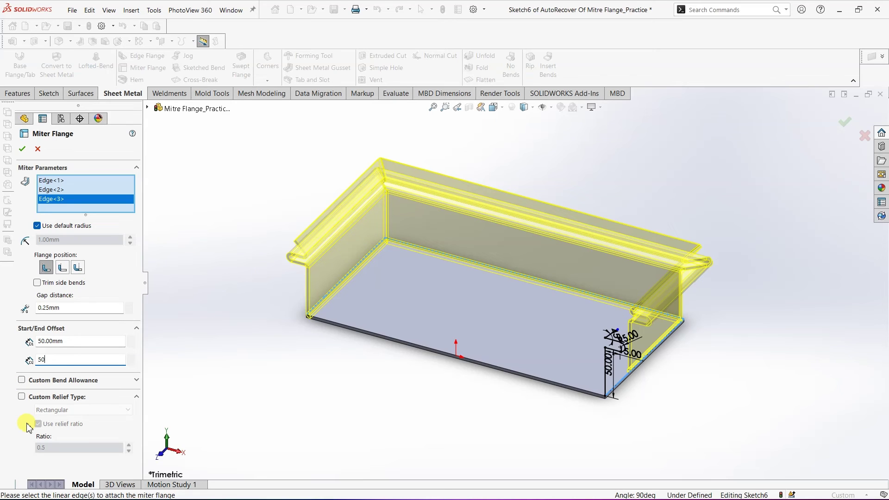
key(Return)
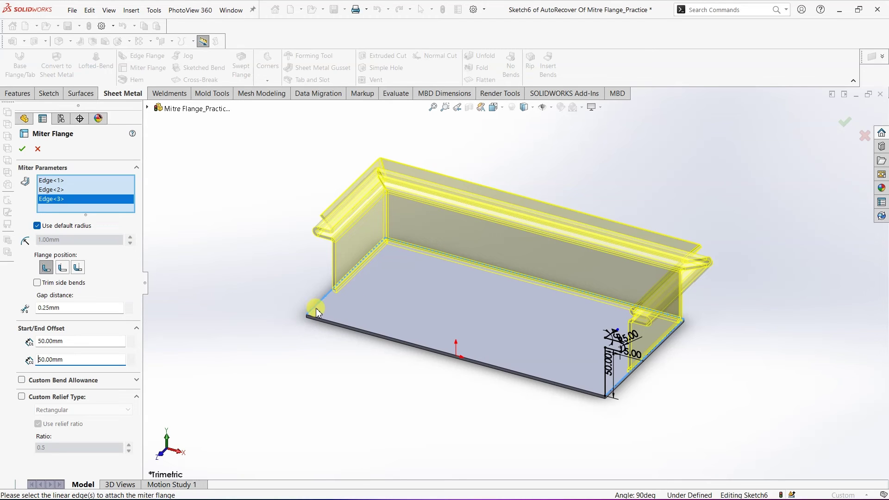
Return the three-edge miter flange's start and end offsets to 0 mm
double_click(67, 341)
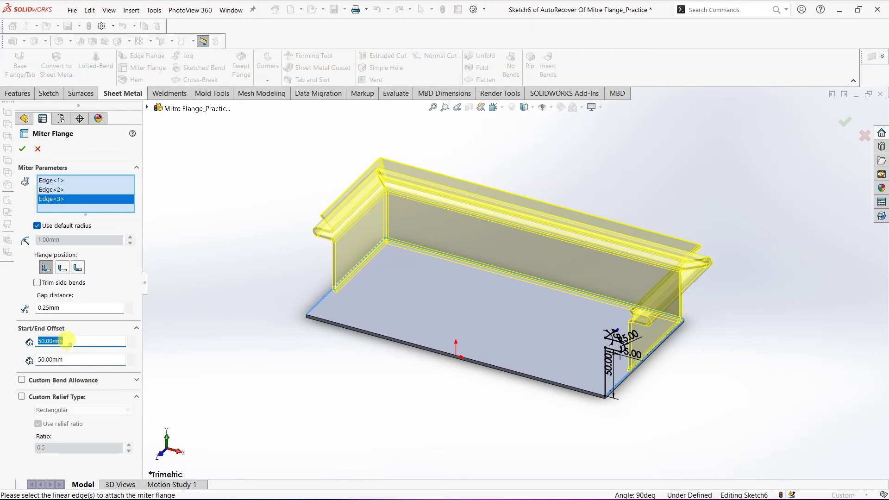
text(0)
key(Return)
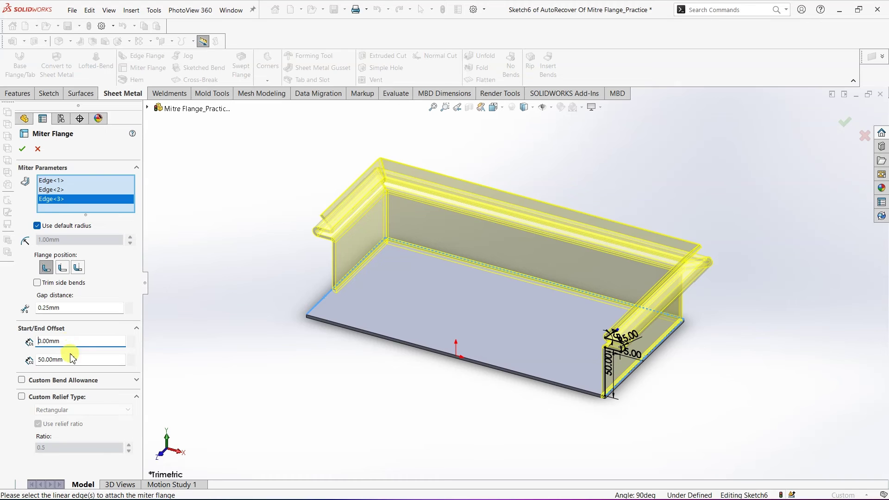
double_click(70, 359)
text(0)
key(Return)
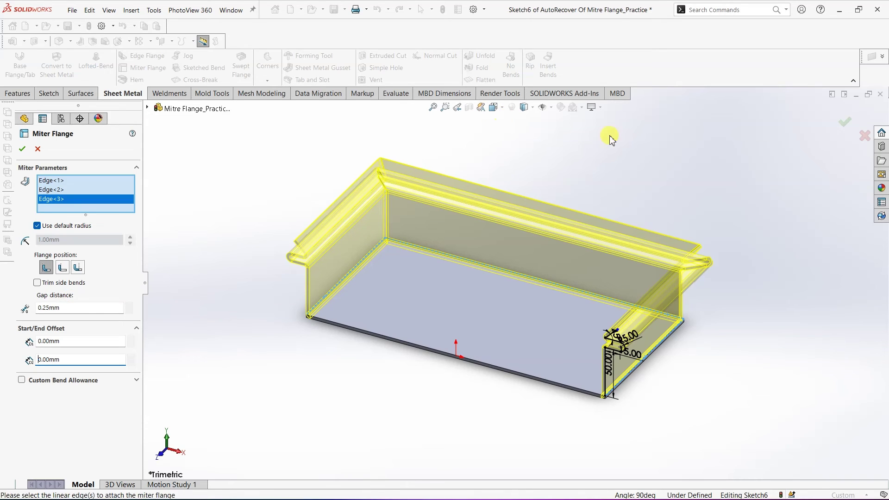
Check the mitered corner in the preview and create the miter flange along the three selected edges
right_click(674, 174)
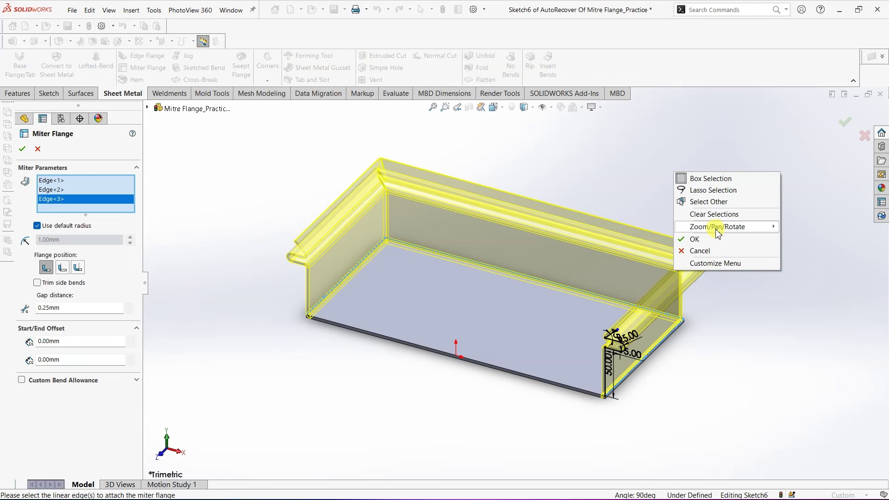
mouse_move(718, 229)
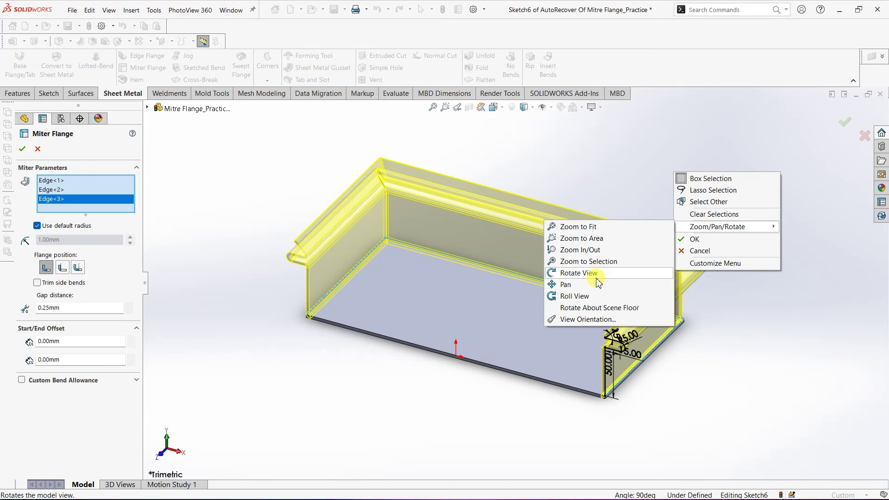
click(597, 277)
drag(693, 308, 579, 321)
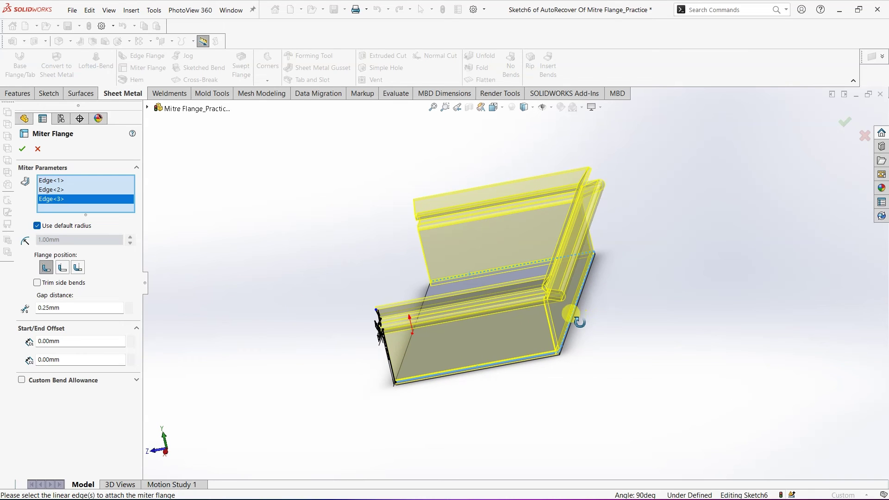
scroll(576, 318, down, 8)
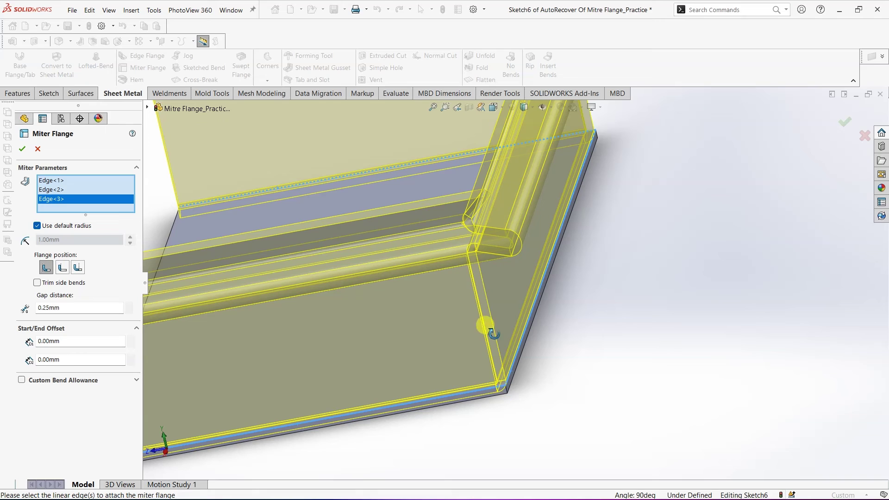
click(20, 152)
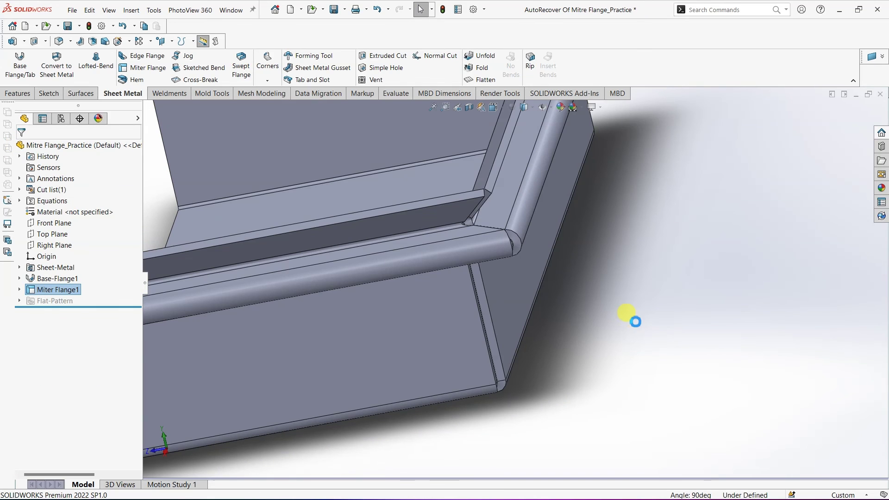
Examine the gap between adjoining flanges at the mitered corner from the outside
right_click(615, 274)
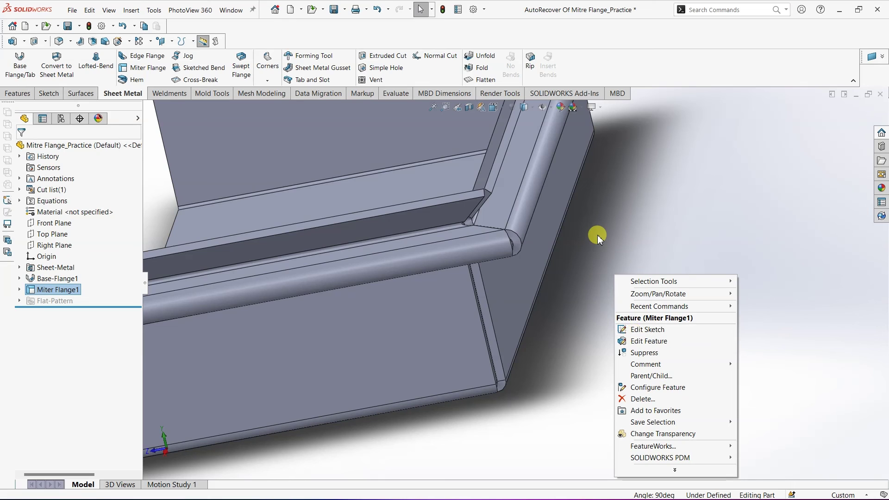
click(666, 198)
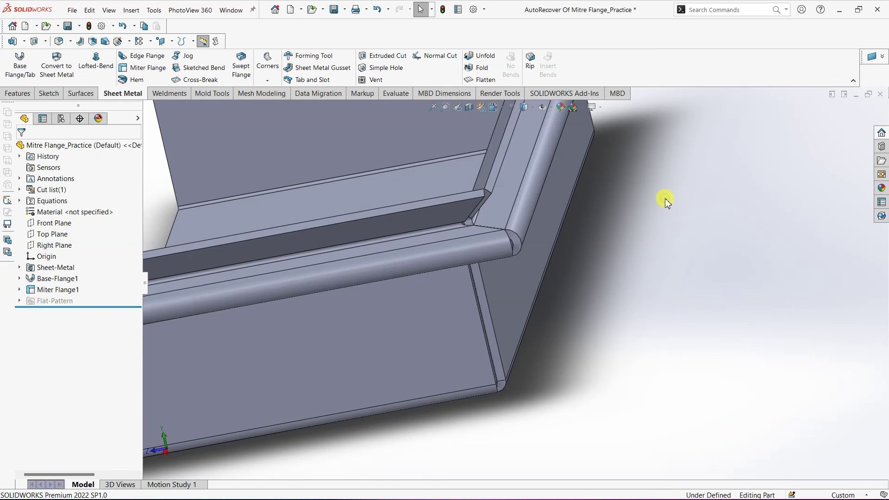
right_click(665, 199)
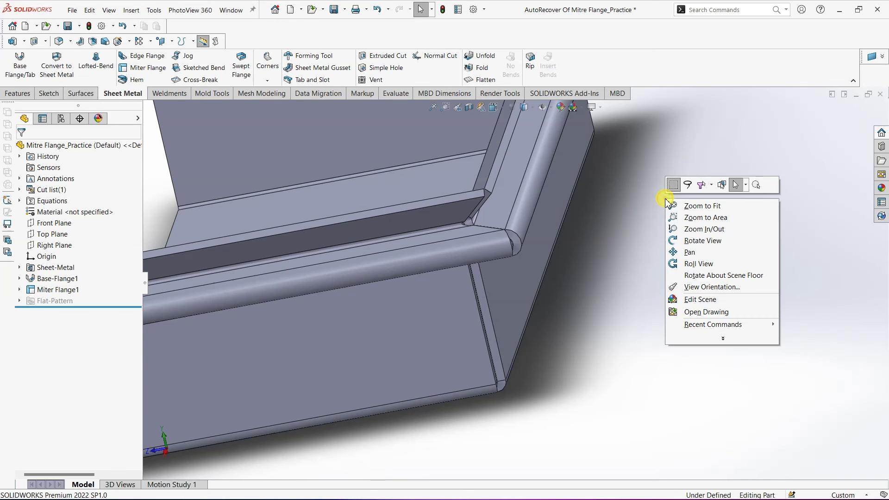
click(695, 241)
drag(536, 242, 505, 250)
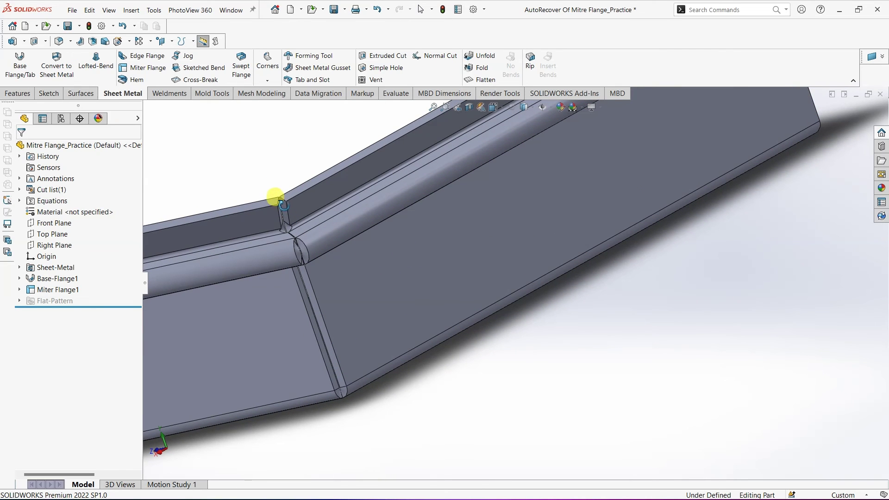
right_click(250, 171)
click(272, 225)
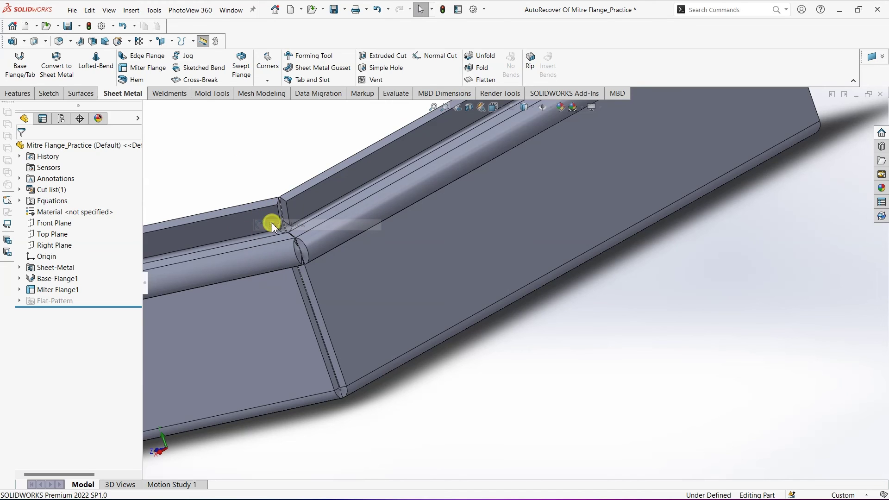
Reopen the miter flange feature for editing and set its gap distance to 5 mm
right_click(60, 291)
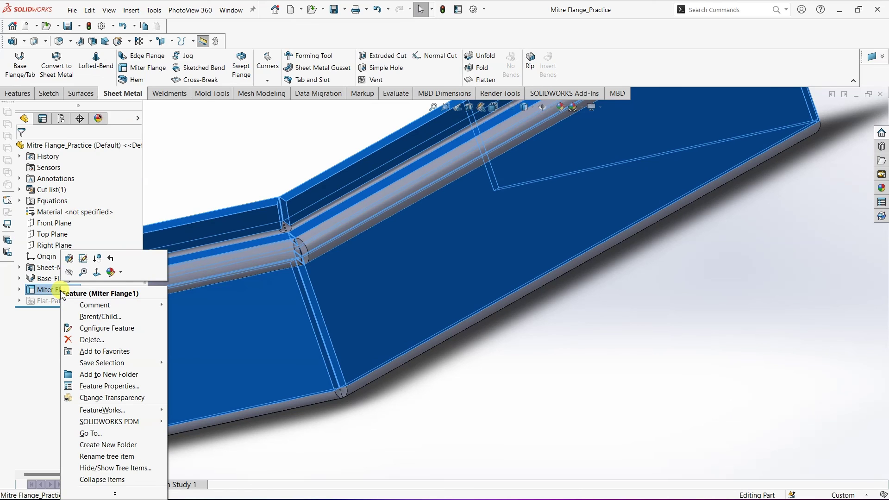
click(69, 258)
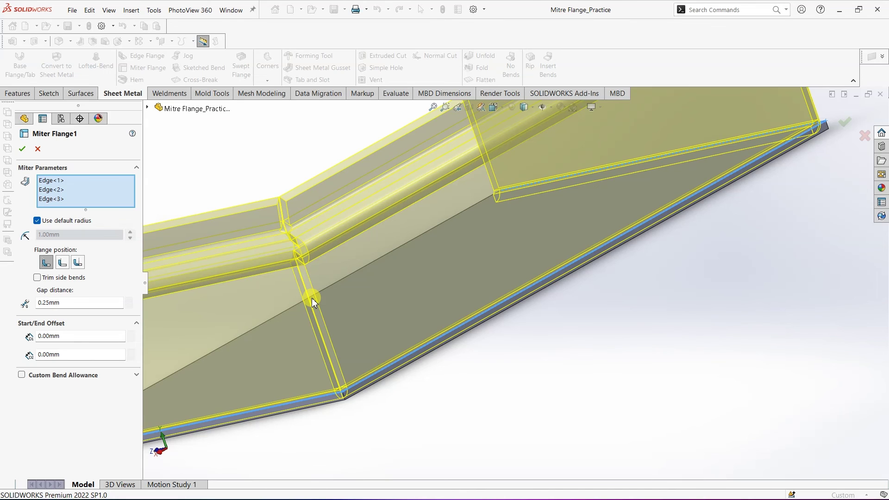
scroll(312, 298, down, 1)
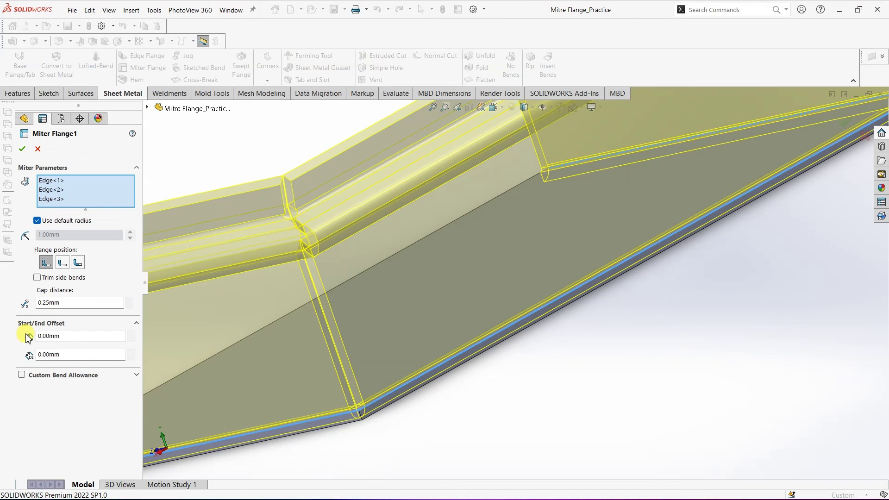
click(61, 303)
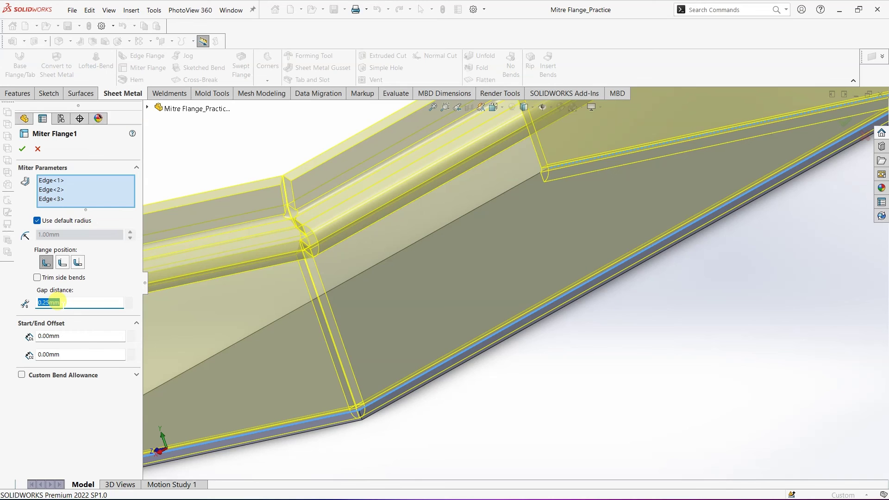
text(5)
key(Return)
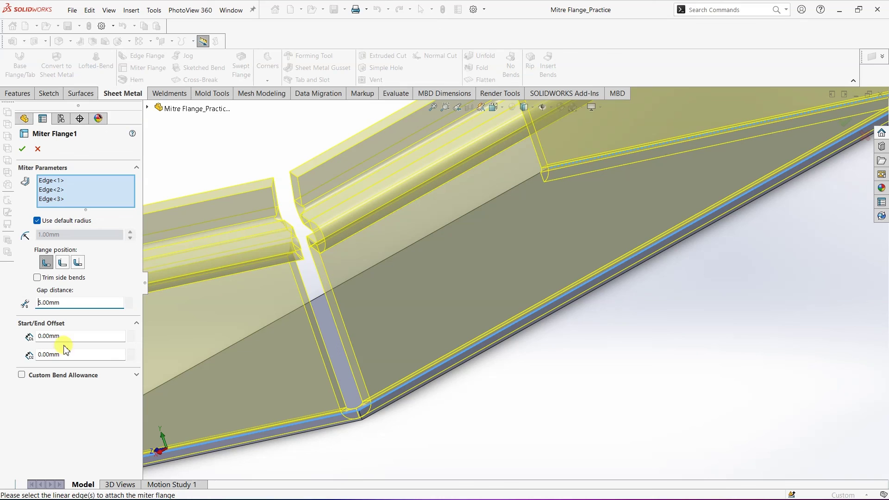
Increase the miter flange's gap distance to 10 mm
double_click(71, 298)
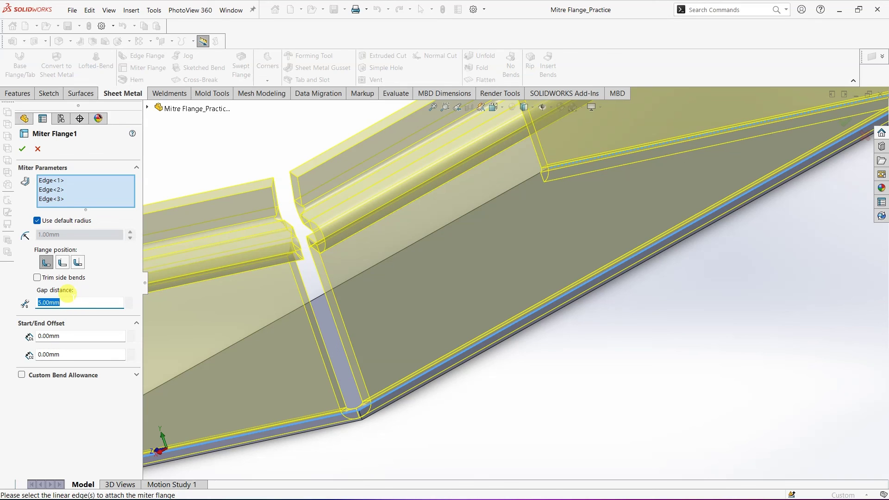
text(10)
key(Return)
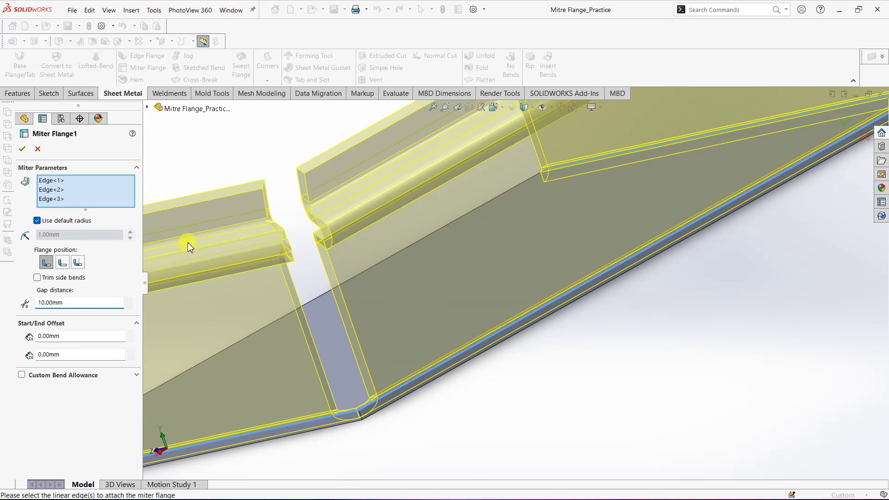
click(377, 280)
Set the miter flange's gap distance back to 0.25 mm and accept the feature
double_click(70, 301)
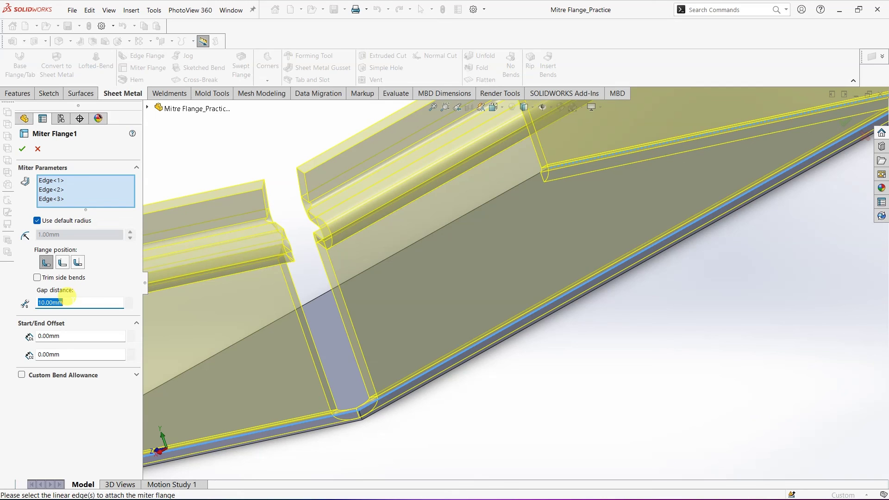
text(0.25)
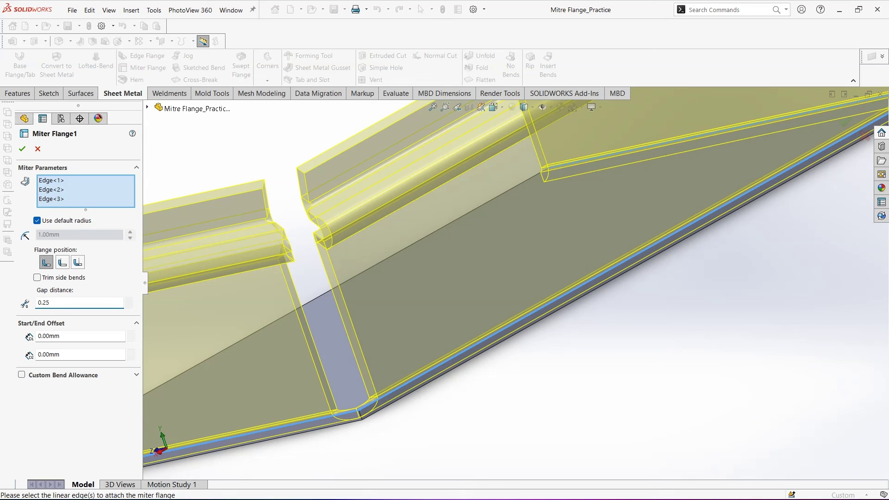
key(Return)
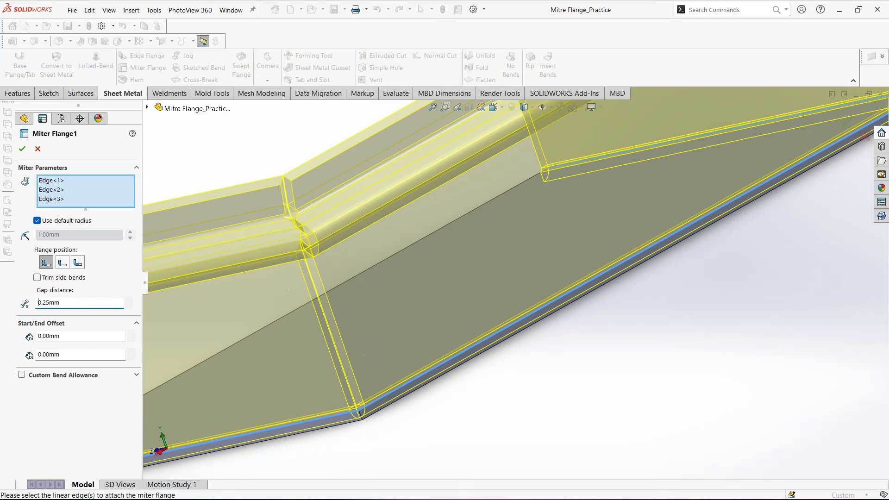
key(Return)
Edit the miter flange again, set its gap distance to 3 mm and accept the change
right_click(83, 260)
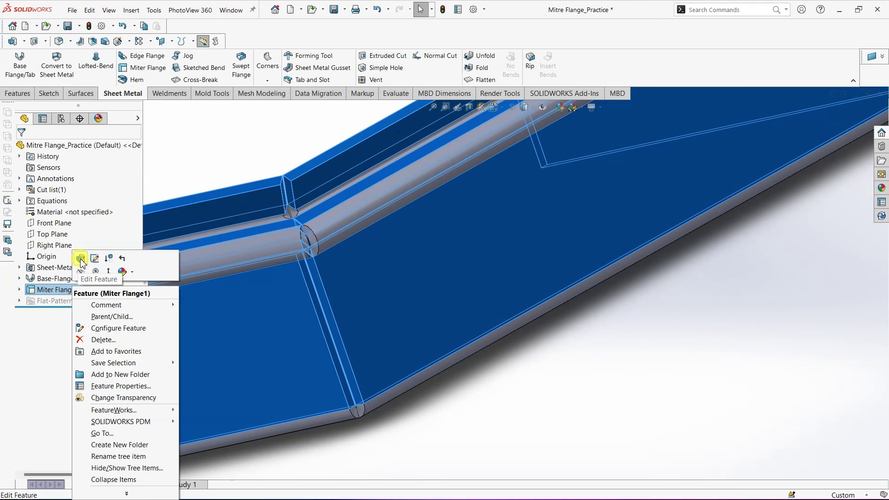
key(Escape)
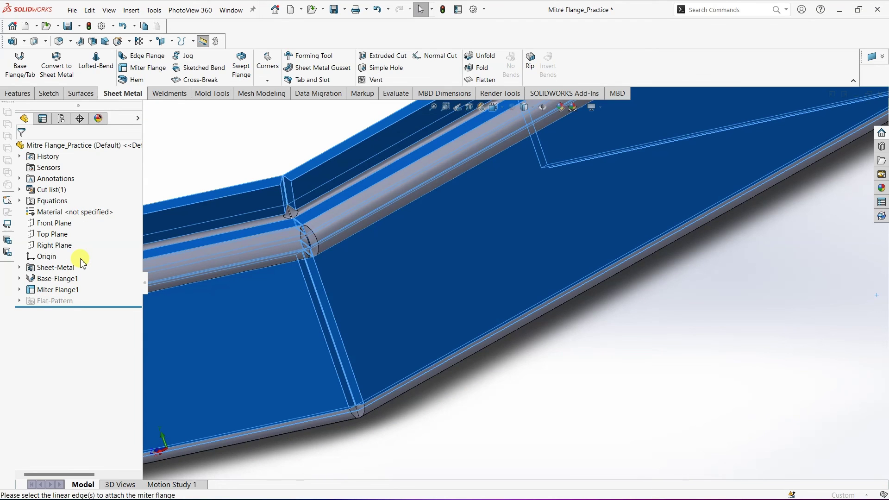
click(81, 260)
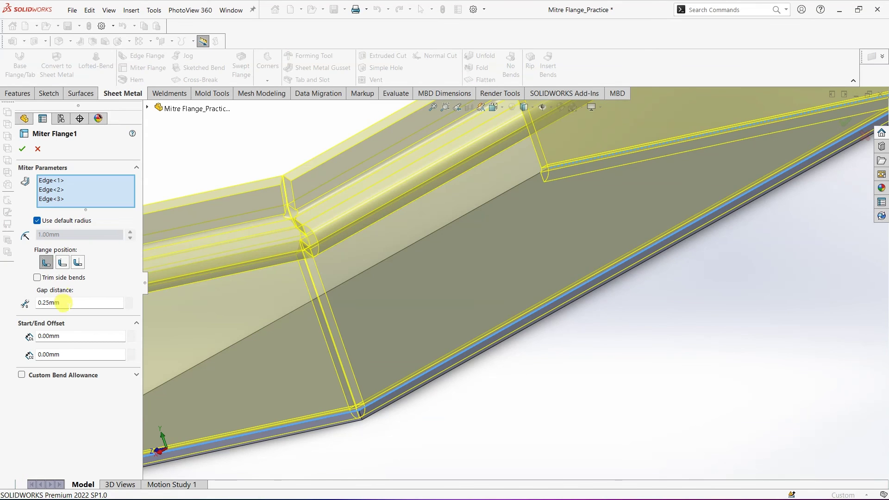
click(63, 303)
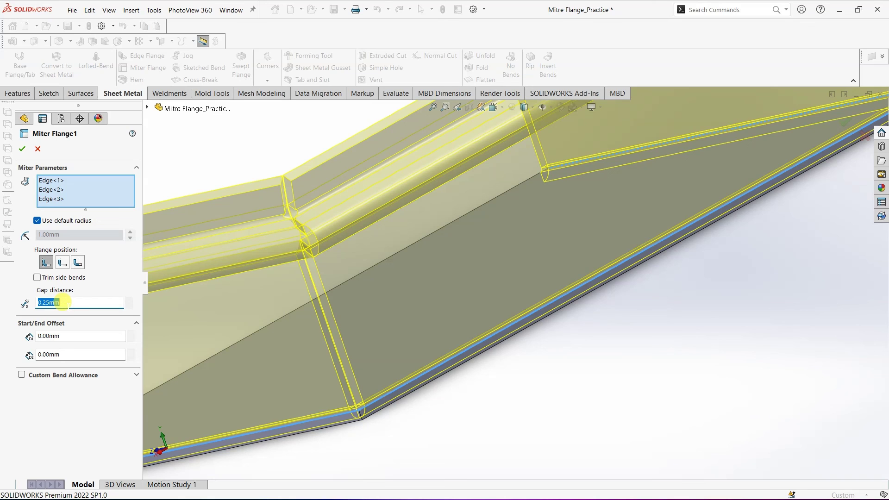
text(3)
key(Return)
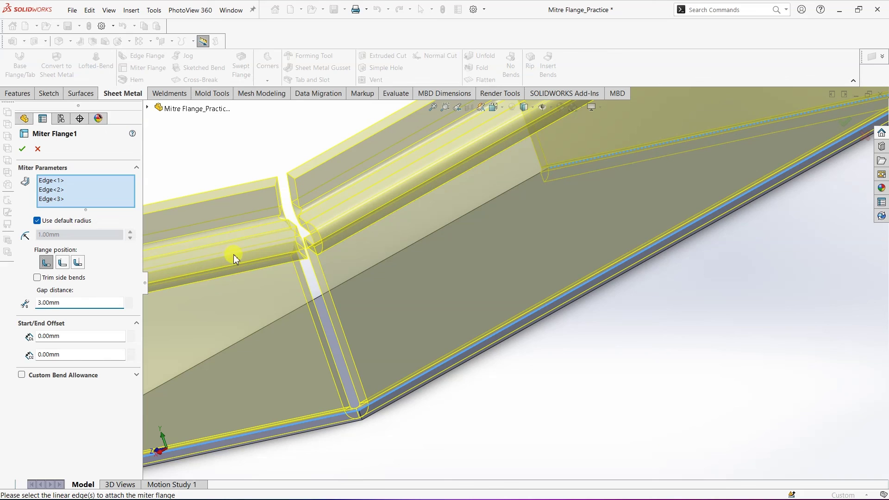
click(22, 150)
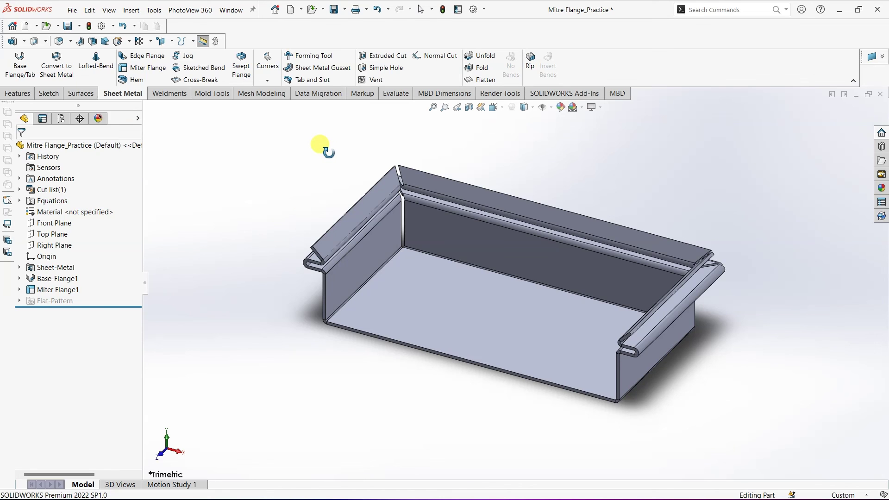
Flatten the sheet metal part to inspect its flat pattern, and return it to the folded state
click(478, 84)
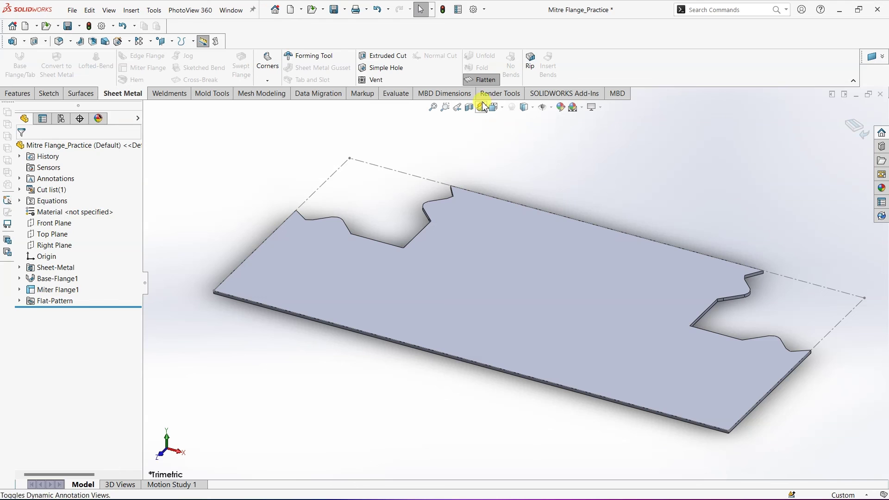
click(485, 81)
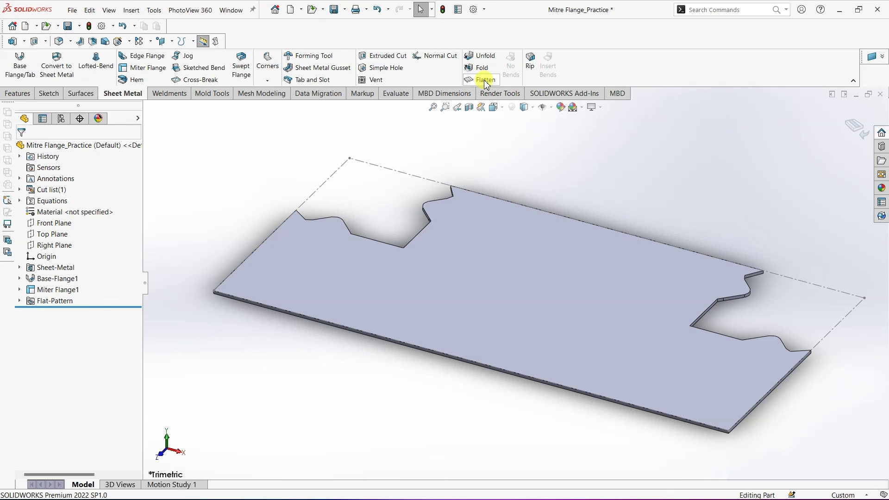